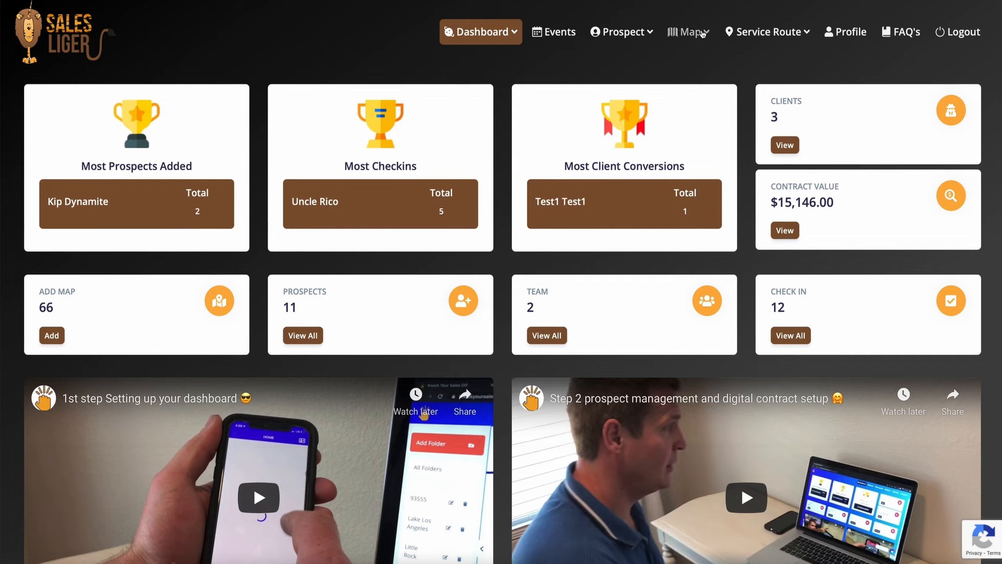
# - Open the territory map page and try out the location search with 456
pyautogui.click(644, 86)
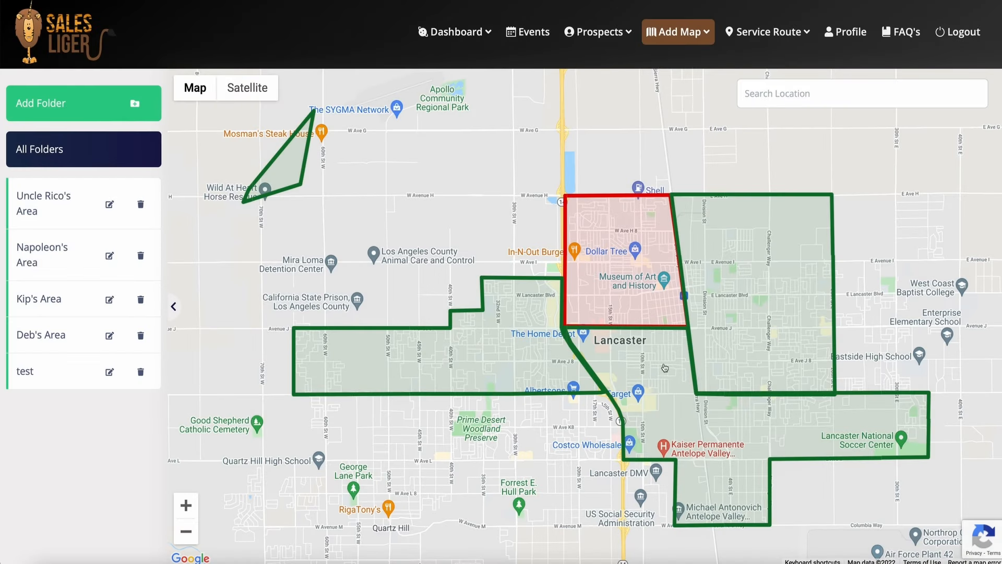
pyautogui.click(770, 95)
pyautogui.write('456')
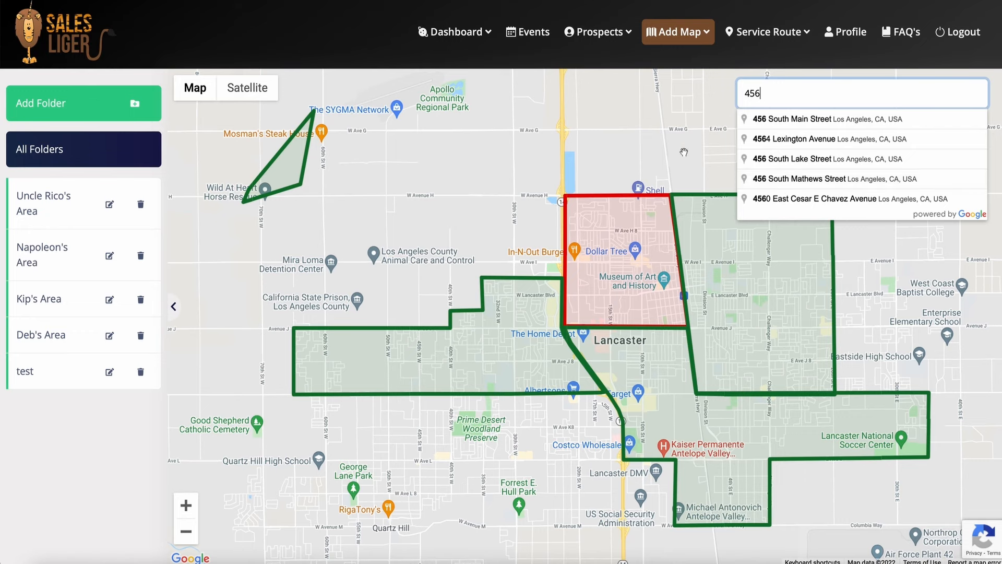
pyautogui.click(668, 164)
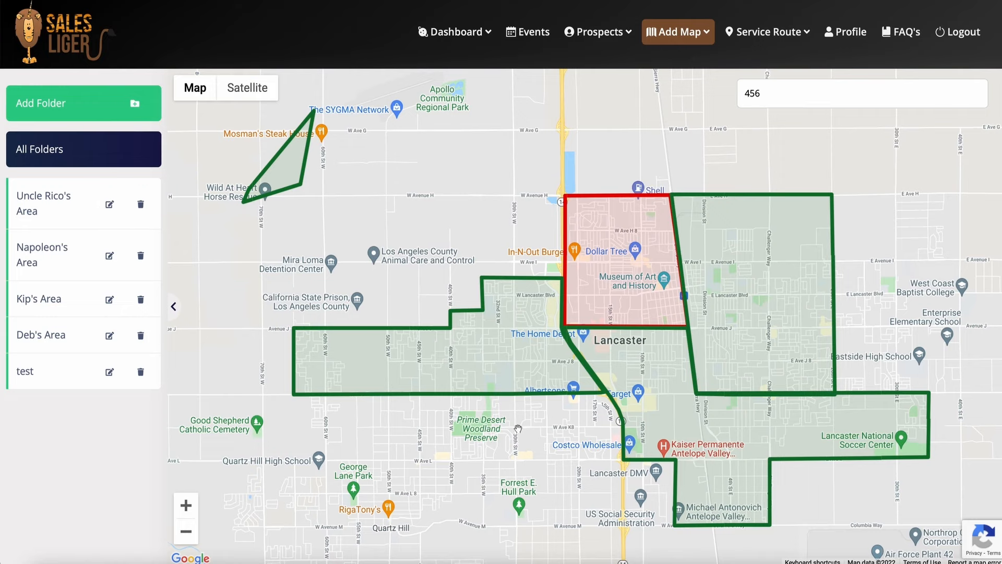
# - Start a new map folder and outline its area bounded by 30th St W, W Ave L, Highway 14 and W Ave K
pyautogui.scroll(5, 563, 429)
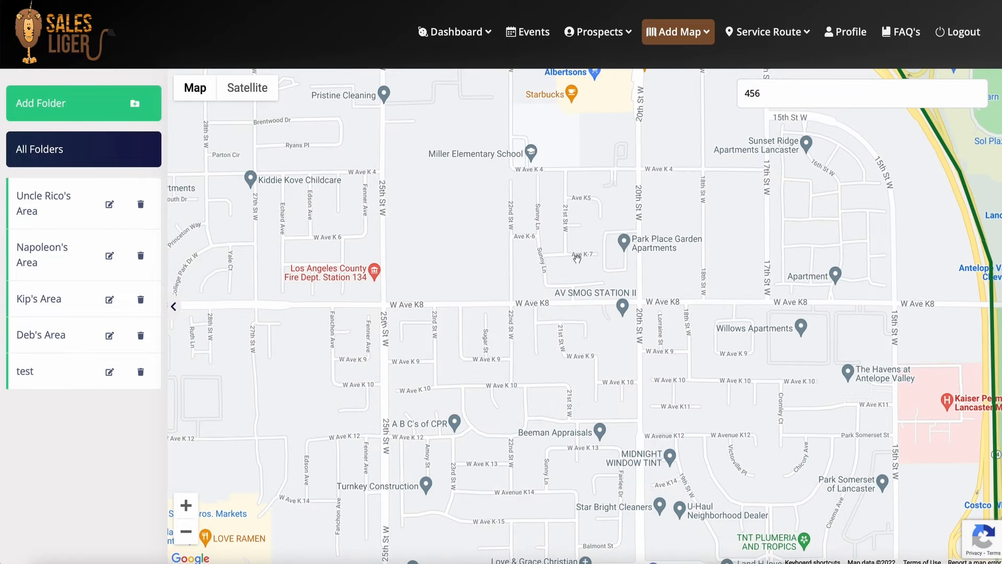
pyautogui.scroll(-2, 577, 259)
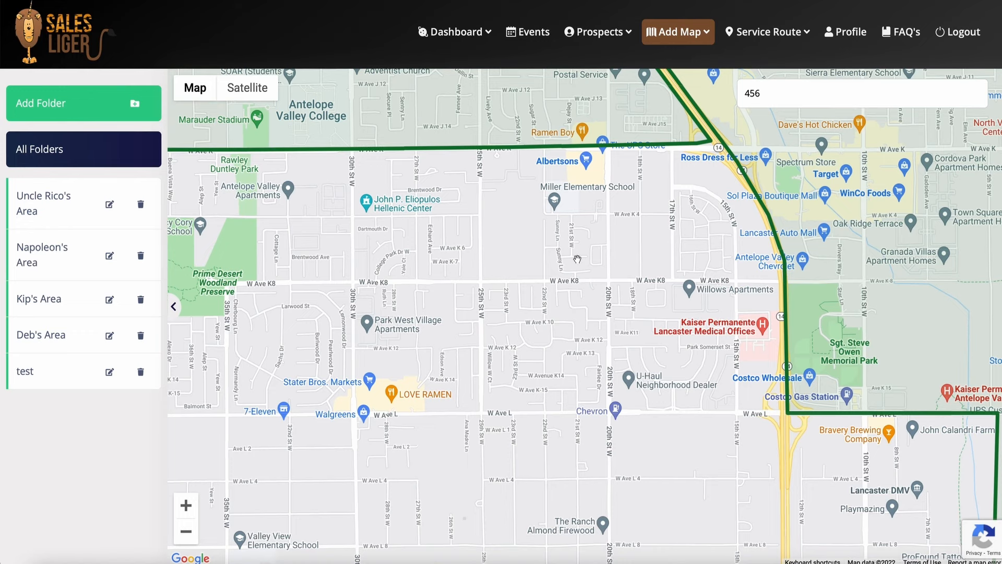
pyautogui.click(106, 119)
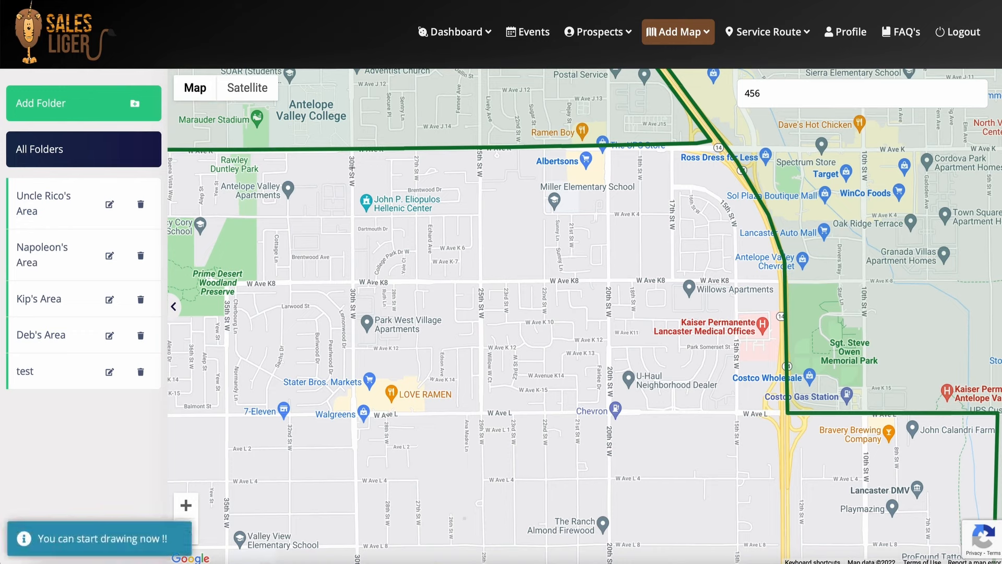
pyautogui.moveTo(351, 153)
pyautogui.mouseDown()
pyautogui.moveTo(353, 413)
pyautogui.moveTo(780, 413)
pyautogui.mouseUp()
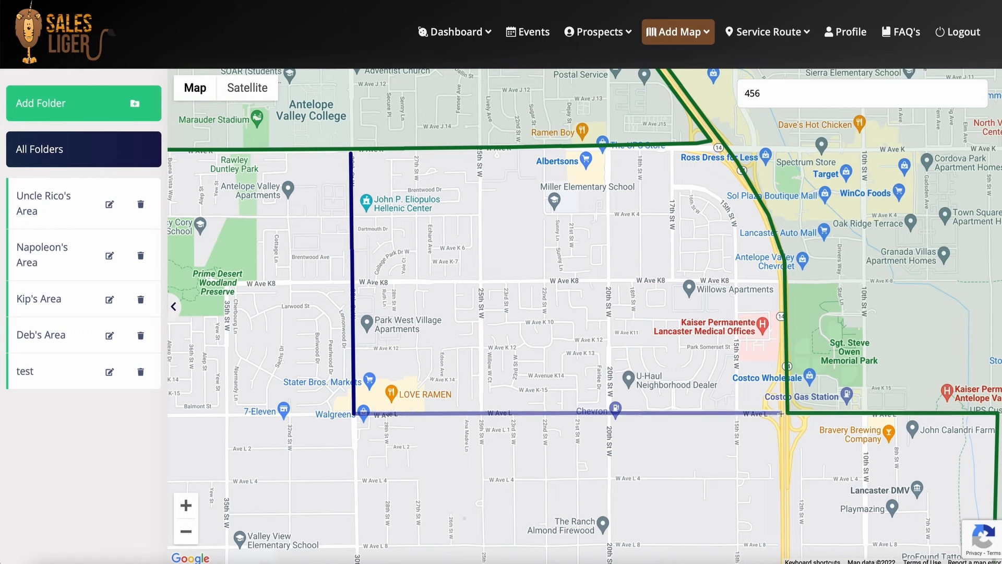
pyautogui.click(780, 414)
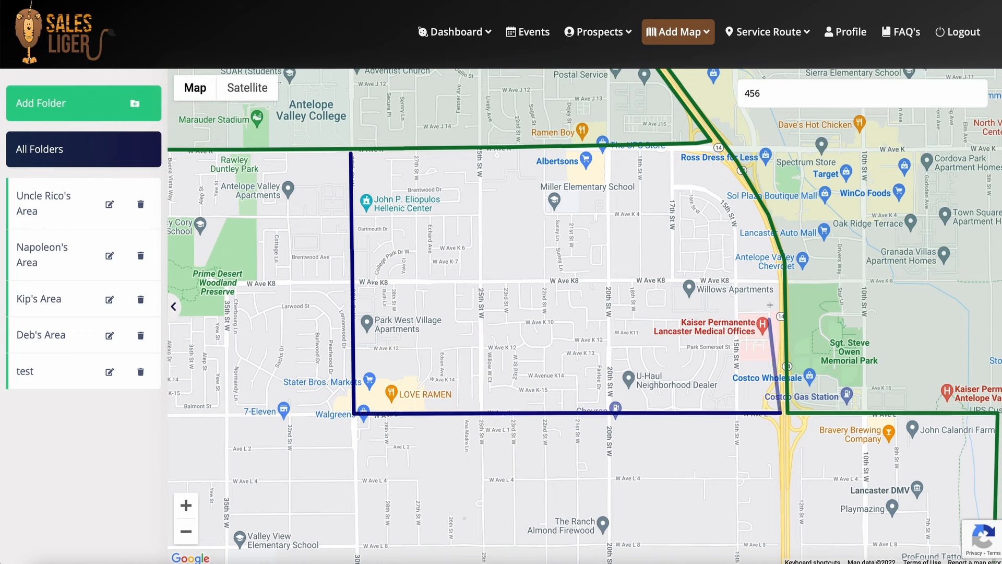
pyautogui.moveTo(727, 291); pyautogui.dragTo(624, 336)
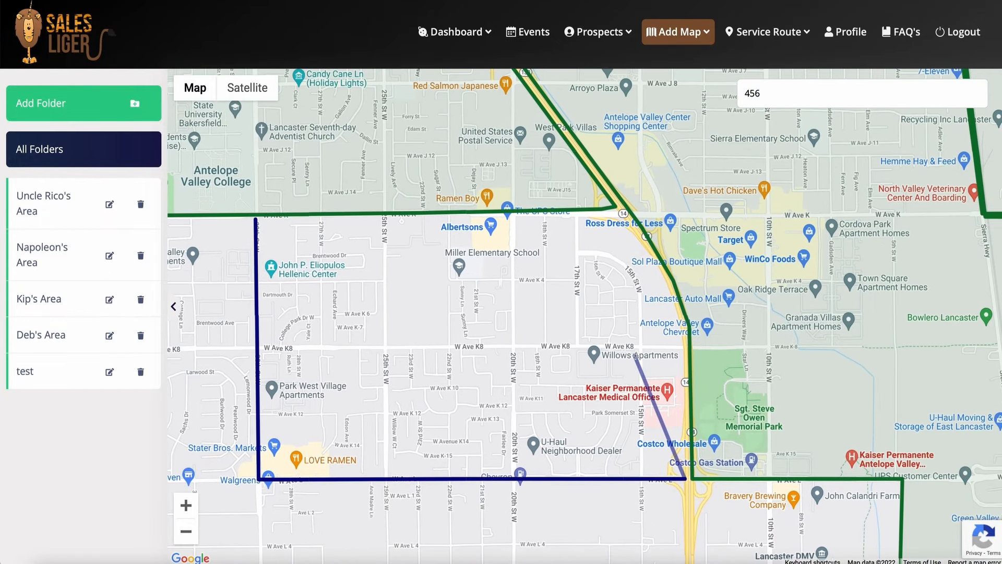
pyautogui.click(686, 342)
pyautogui.click(667, 281)
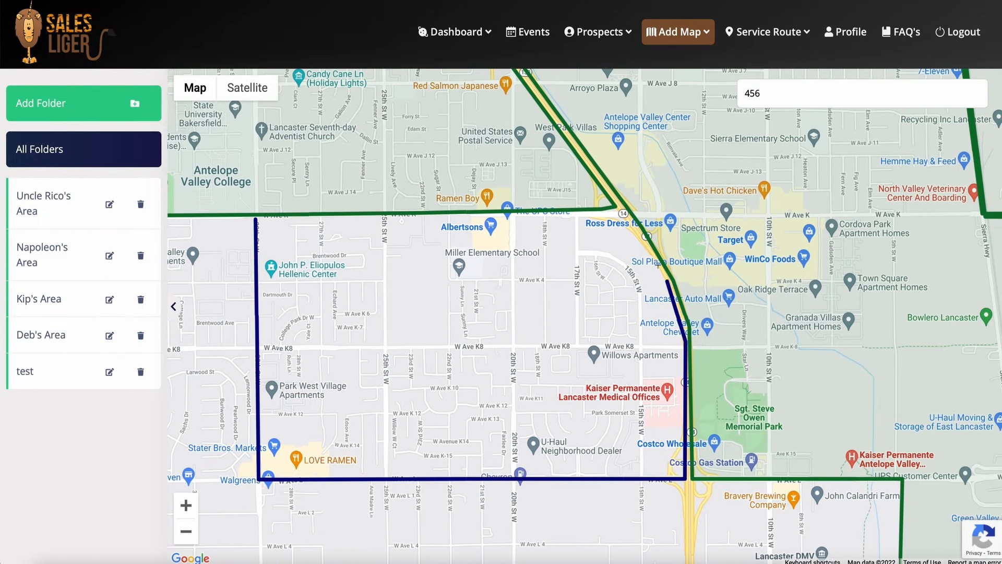
pyautogui.click(628, 218)
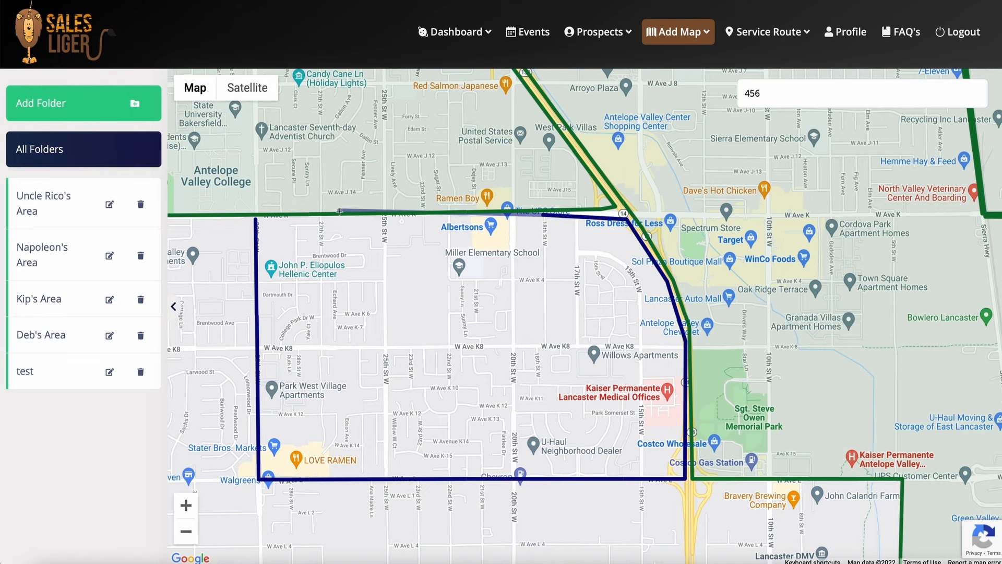
pyautogui.moveTo(343, 266); pyautogui.dragTo(438, 281)
pyautogui.click(348, 232)
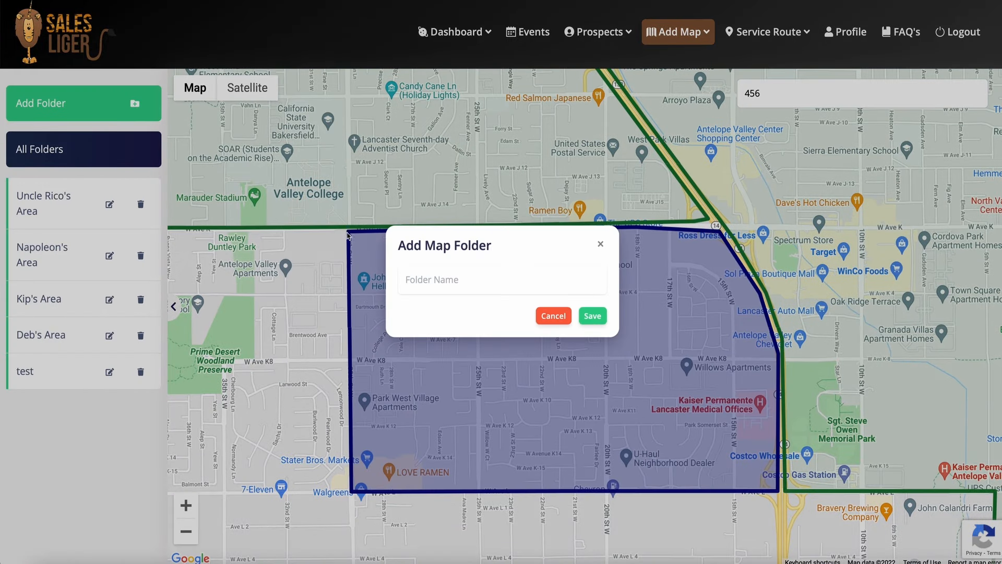
# - Name the new map folder Uncle Rico's Testing and save it
pyautogui.click(473, 277)
pyautogui.write("Uncle Rico's Testing")
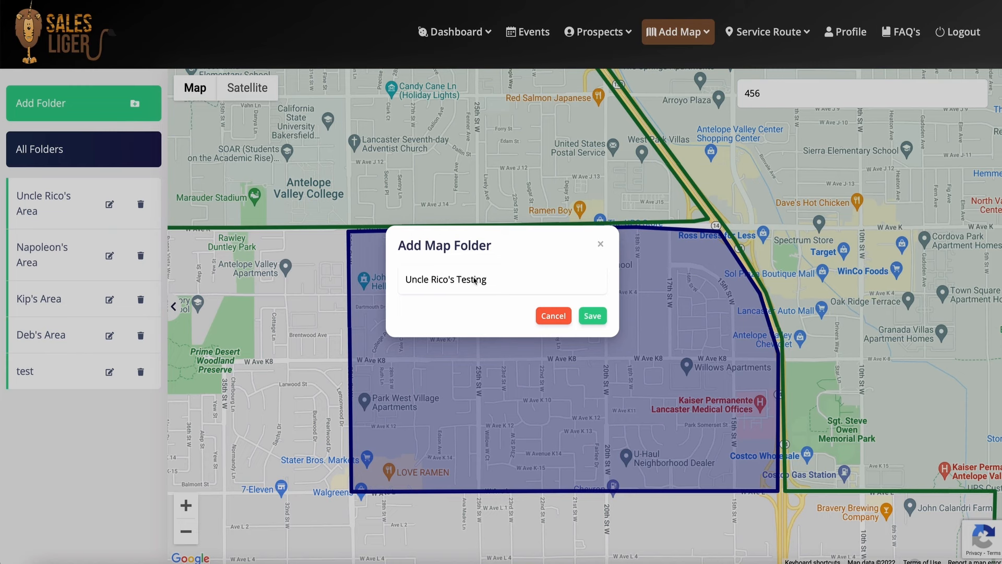
pyautogui.press('Return')
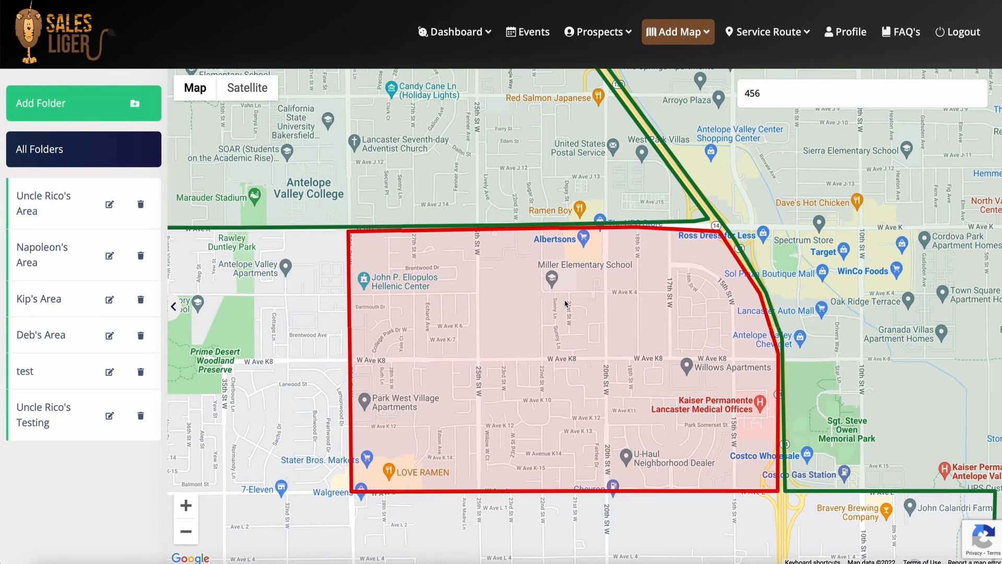
# - Open the Uncle Rico's Testing area and examine the streets near its northwest corner
pyautogui.click(558, 318)
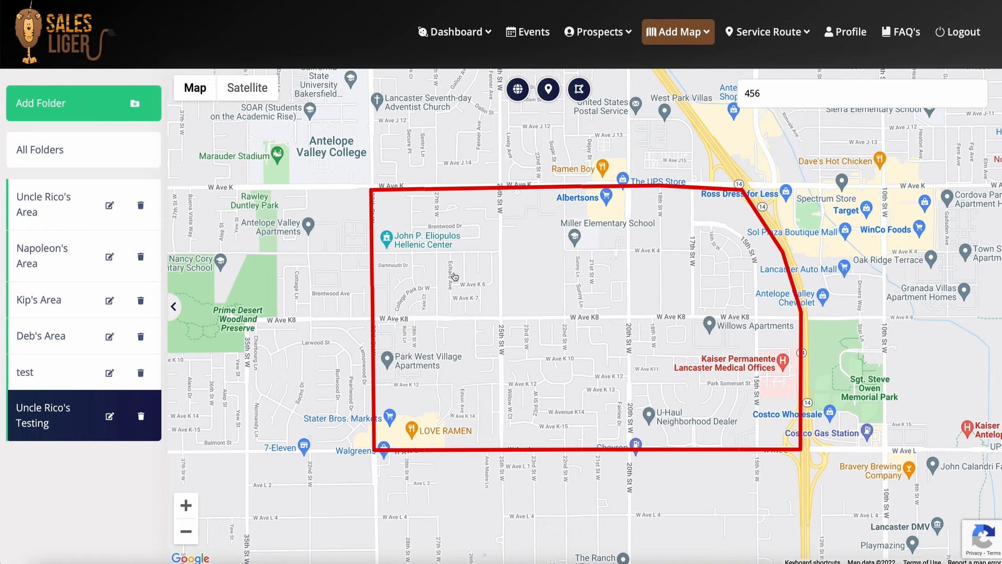
pyautogui.scroll(2, 455, 276)
pyautogui.moveTo(436, 232); pyautogui.dragTo(550, 383)
pyautogui.moveTo(518, 257); pyautogui.dragTo(489, 337)
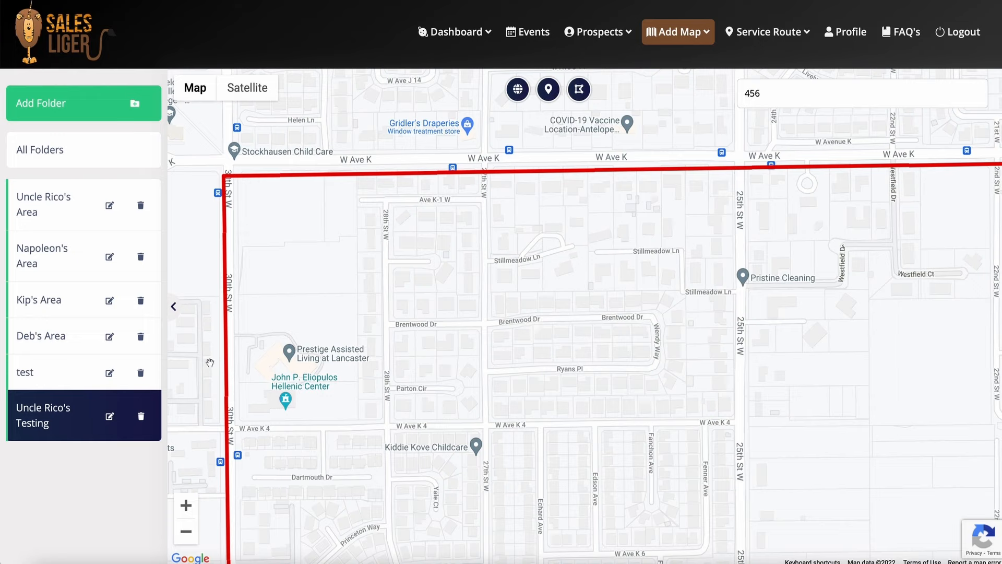
# - View the test folder's map and return to the overview of all folders
pyautogui.click(68, 380)
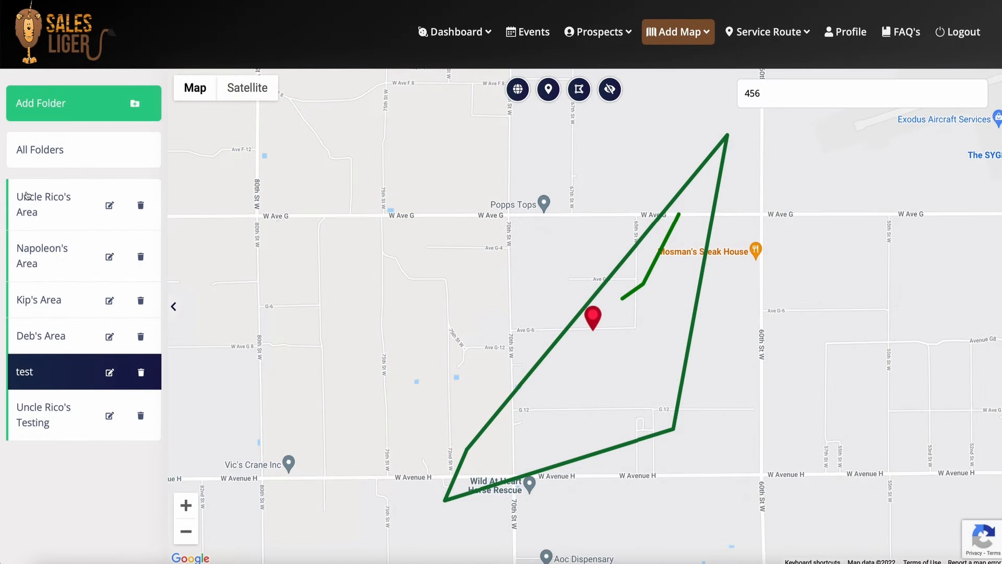
pyautogui.click(37, 155)
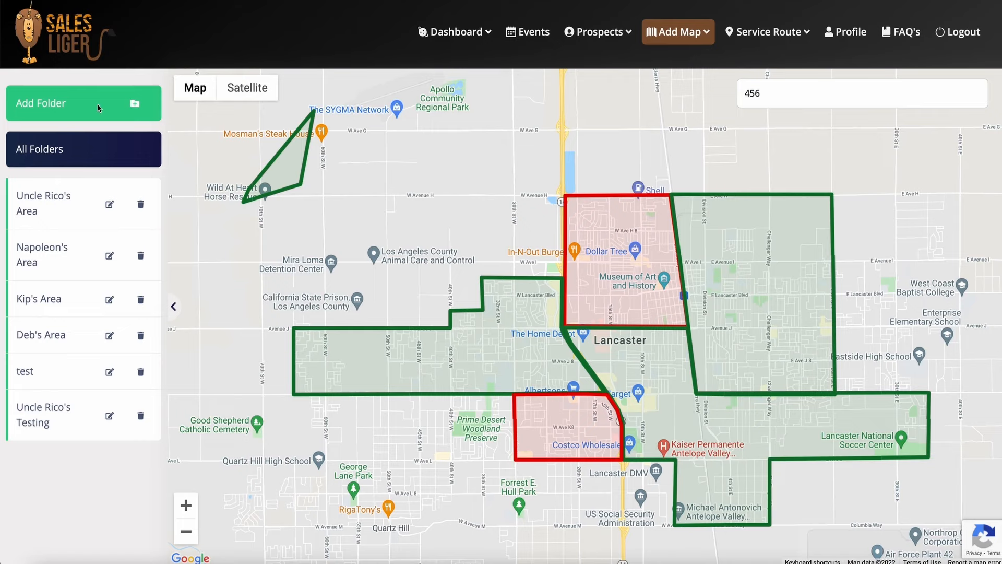
# - In the Uncle Rico's Testing folder, start a new map line along Ave K-1 W and 27th St W, looping around Stillmeadow Ln
pyautogui.click(74, 423)
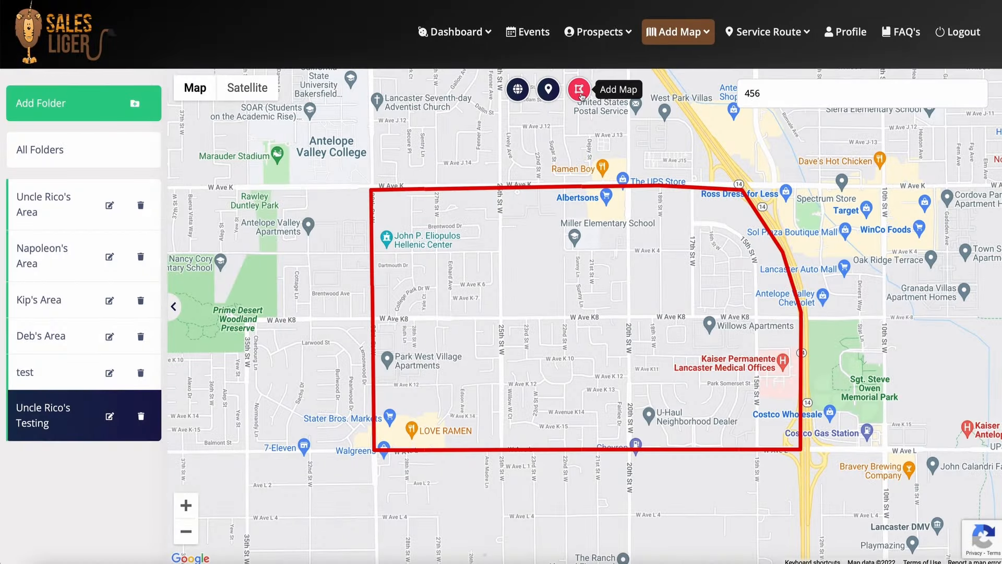
pyautogui.click(579, 91)
pyautogui.scroll(3, 471, 256)
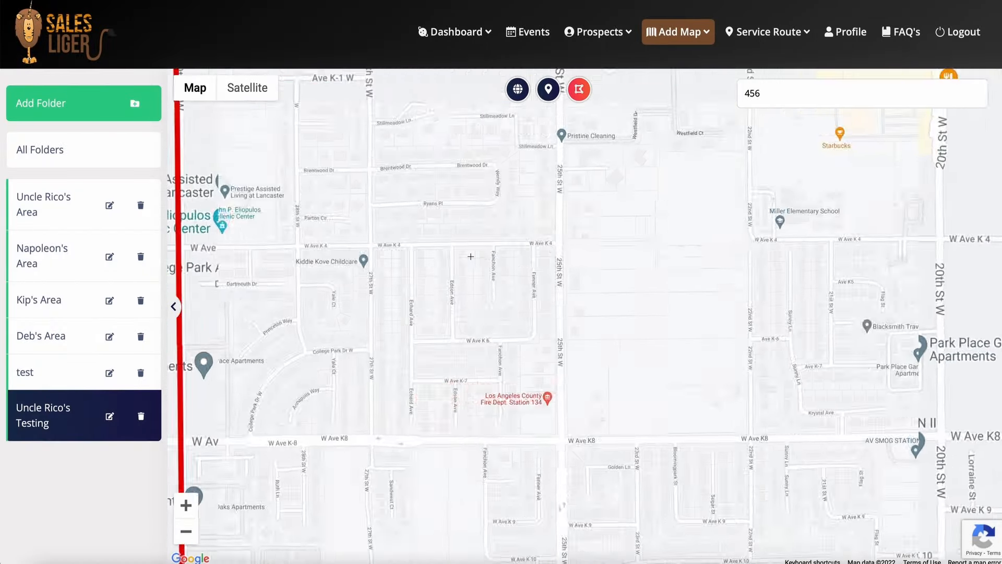
pyautogui.moveTo(543, 186); pyautogui.dragTo(654, 316)
pyautogui.moveTo(456, 236); pyautogui.dragTo(528, 239)
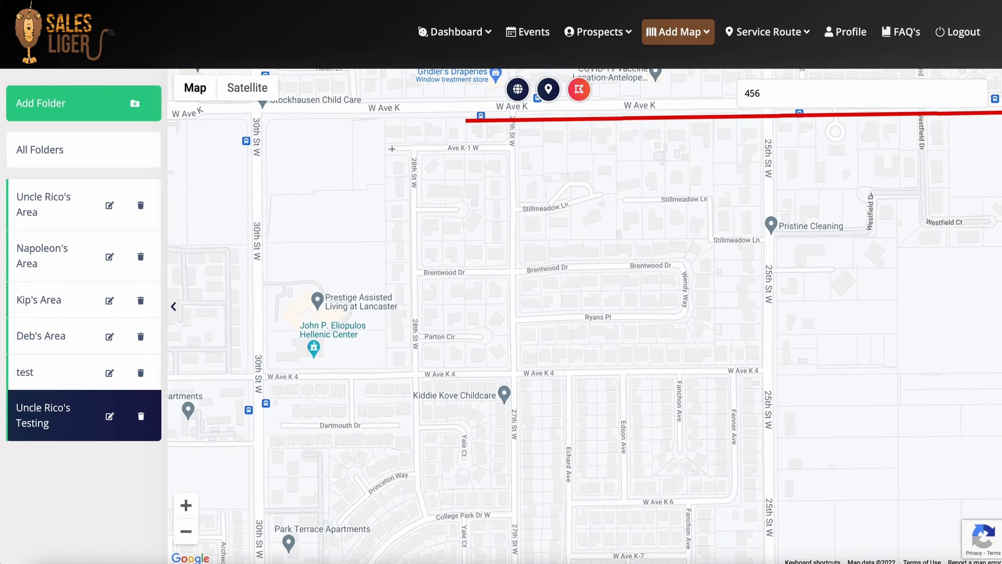
pyautogui.click(466, 148)
pyautogui.click(509, 148)
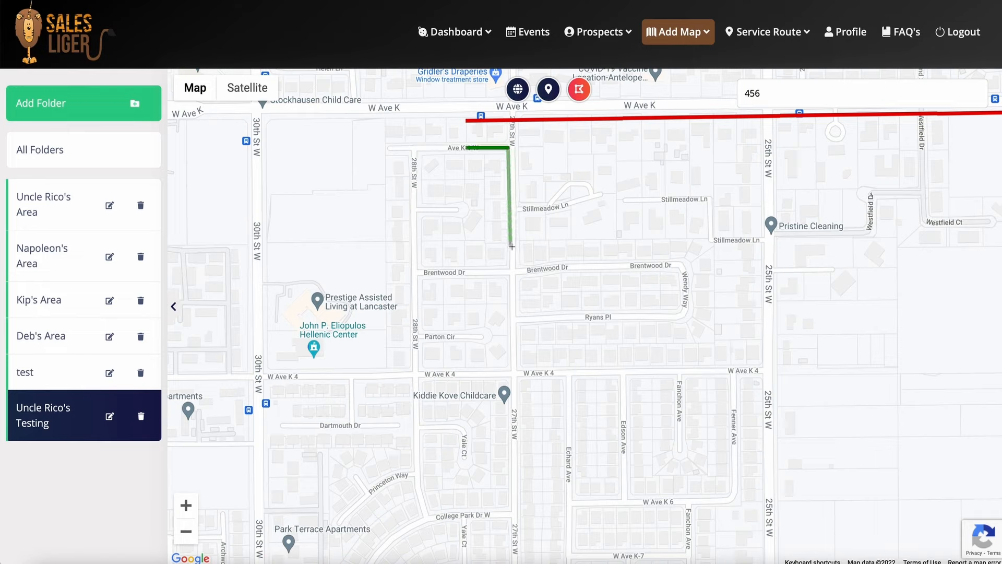
pyautogui.click(512, 207)
pyautogui.click(549, 209)
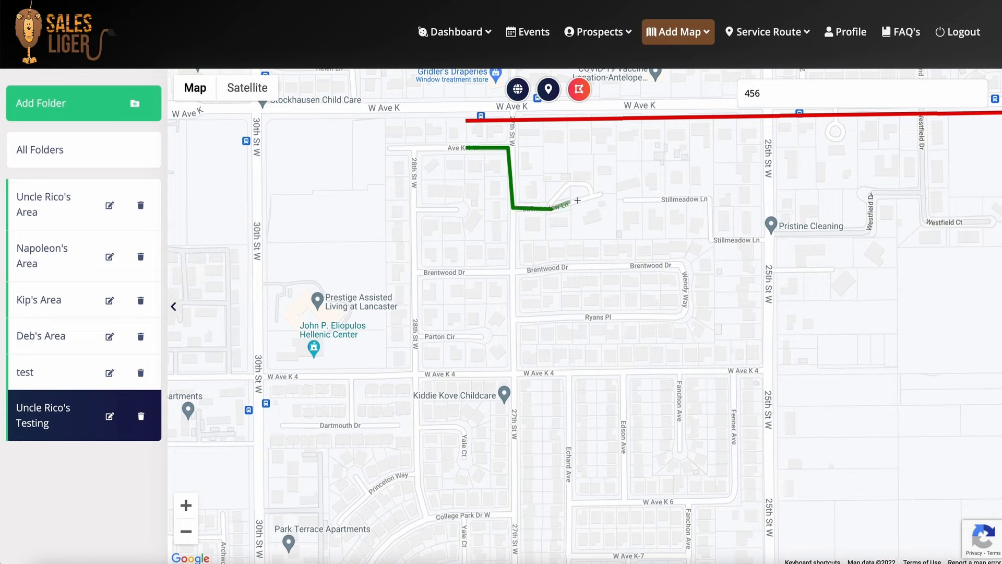
pyautogui.click(594, 198)
pyautogui.click(548, 207)
pyautogui.click(511, 207)
# - Extend the line along Brentwood Dr, up 28th St W into the cul-de-sac, and back to Brentwood Dr via W Ave K4 and 27th St W
pyautogui.click(511, 272)
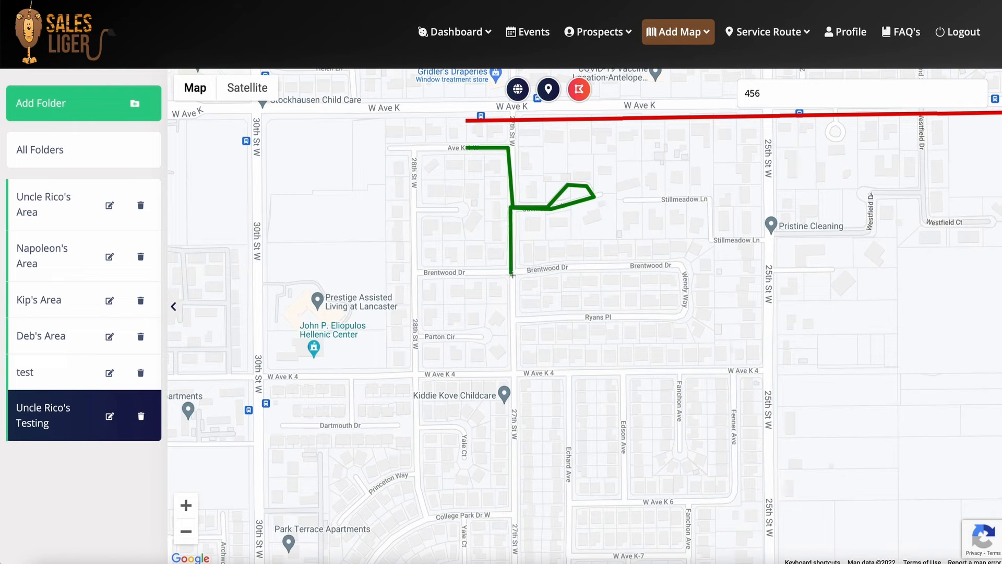
pyautogui.click(414, 271)
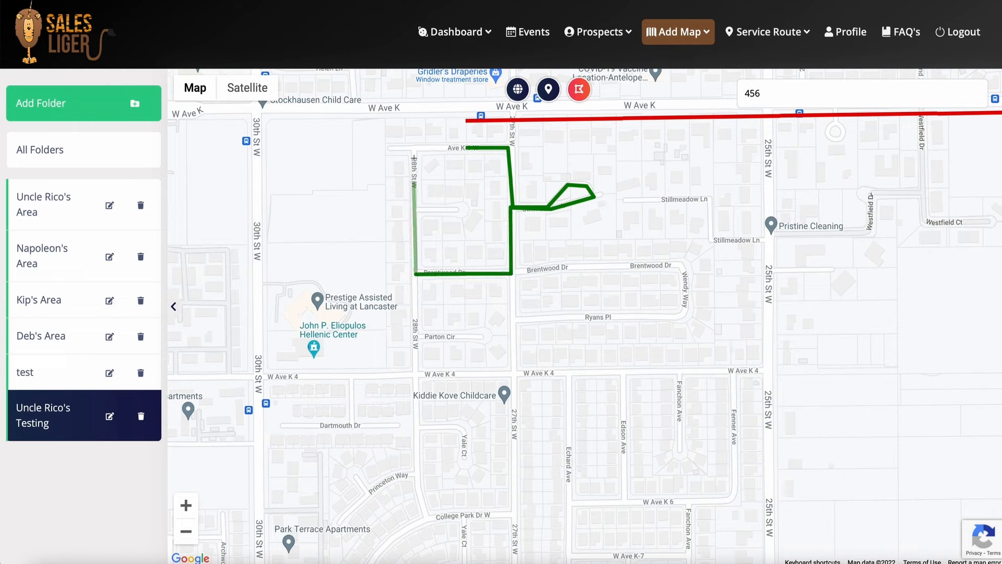
pyautogui.click(412, 208)
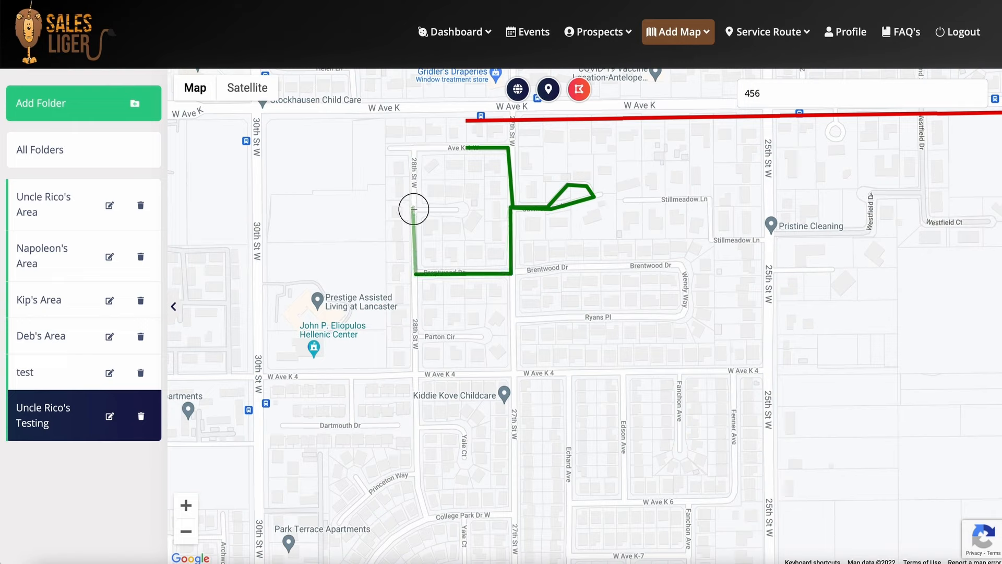
pyautogui.click(458, 211)
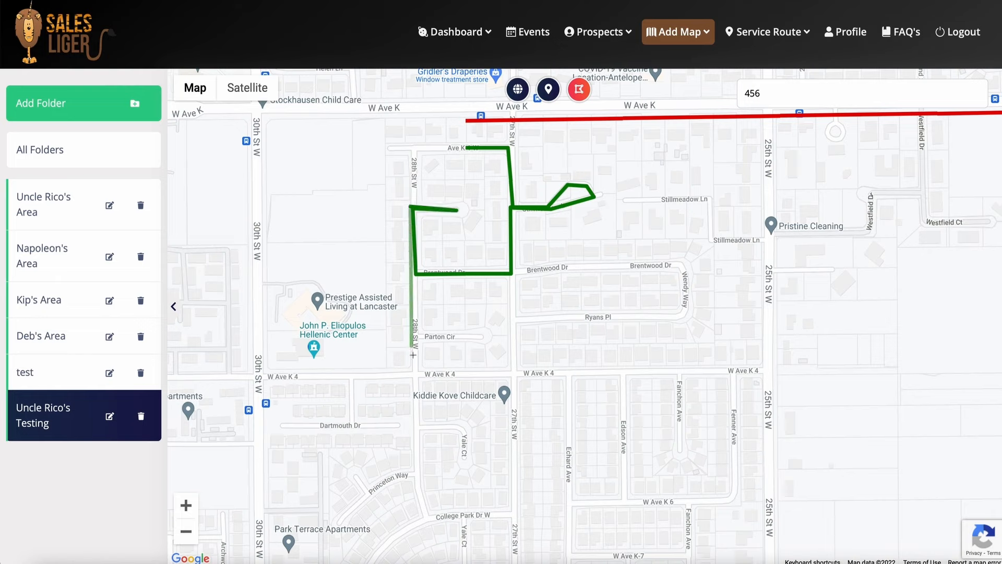
pyautogui.click(415, 371)
pyautogui.click(513, 375)
pyautogui.click(512, 274)
# - Continue the line along Brentwood Dr, Wendy Way and Ryans Pl and finish it near 27th St W
pyautogui.click(565, 267)
pyautogui.click(678, 267)
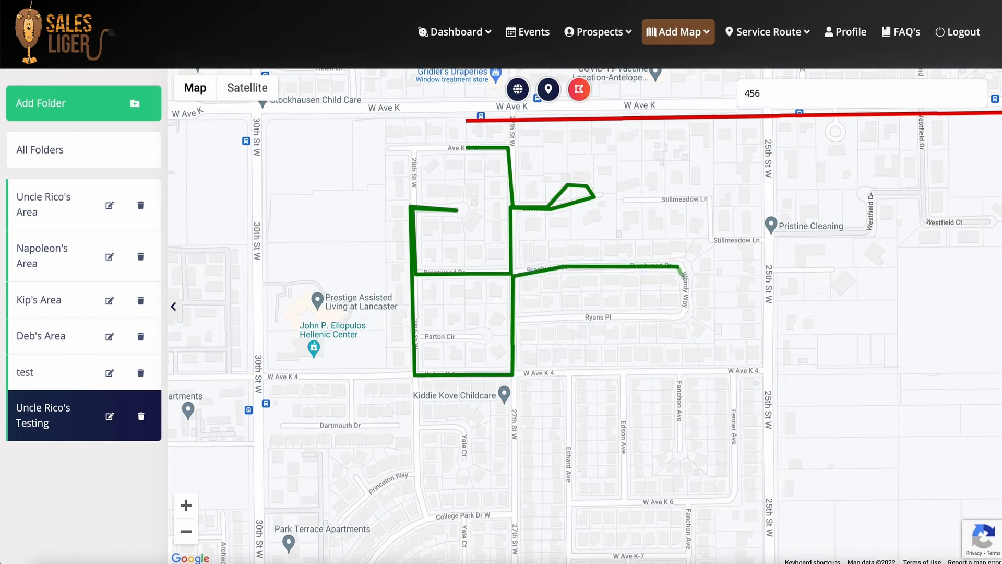
pyautogui.click(686, 309)
pyautogui.click(517, 321)
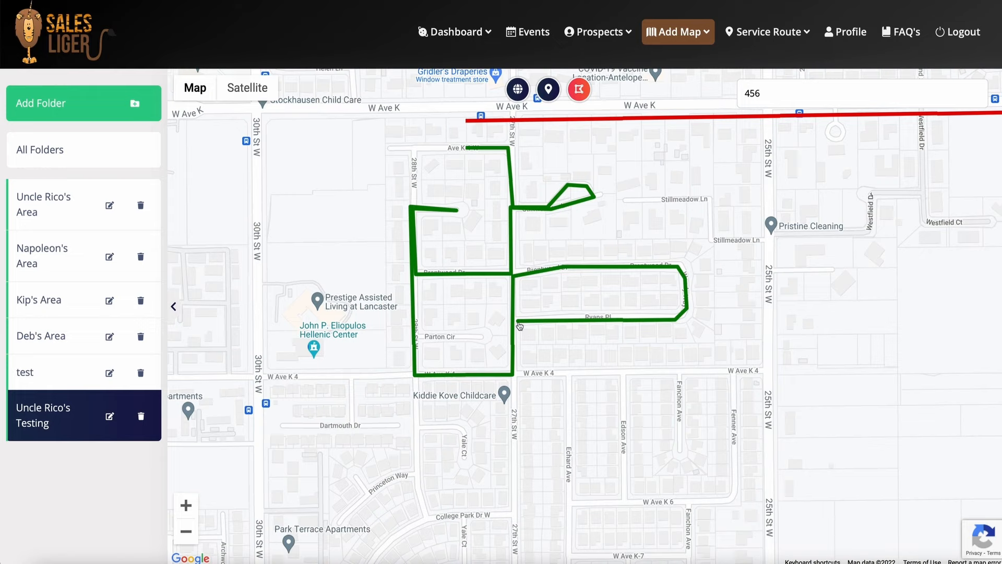
pyautogui.click(520, 324)
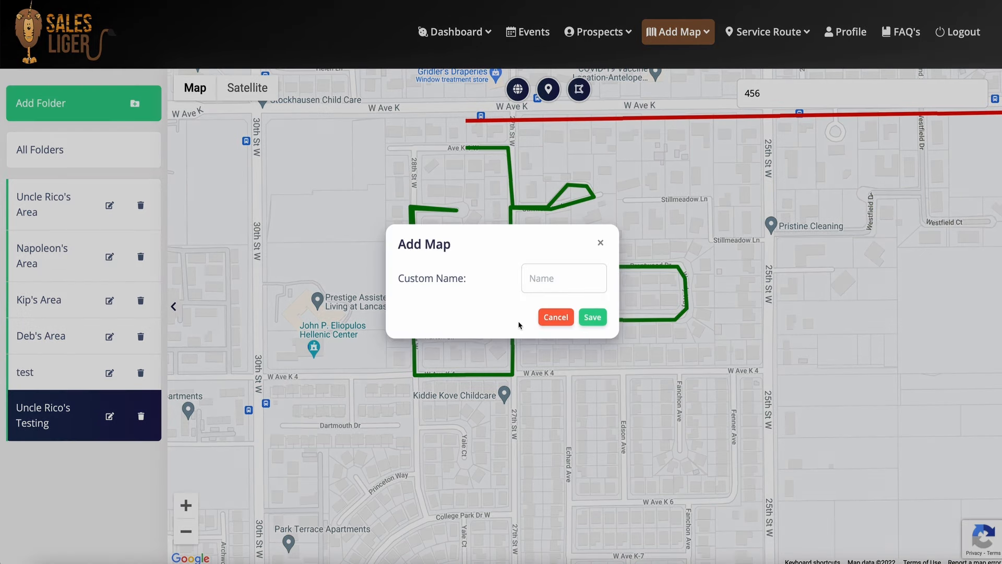
# - Give the drawn map the custom name UR-1 and save it
pyautogui.click(555, 274)
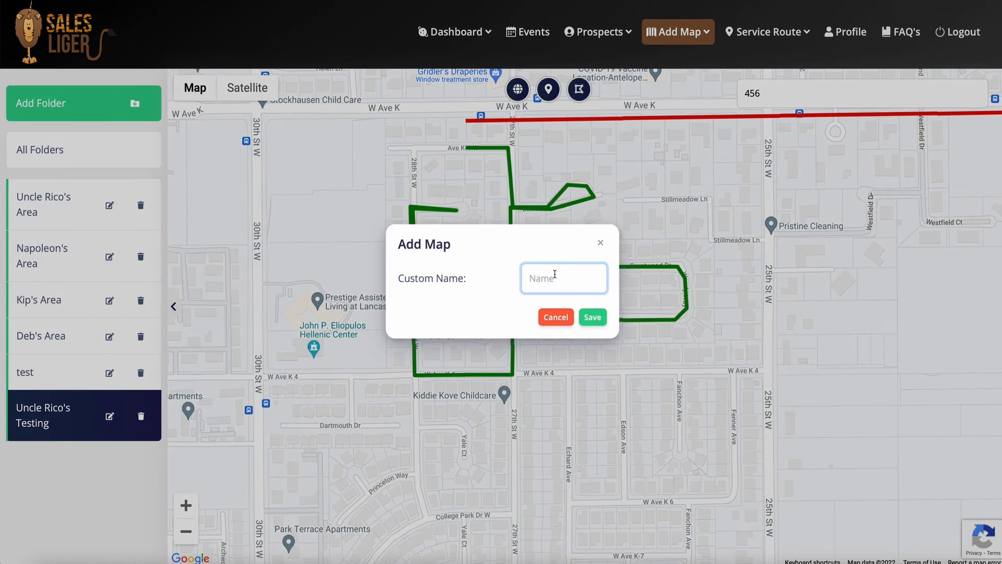
pyautogui.write('UR-1')
pyautogui.click(593, 316)
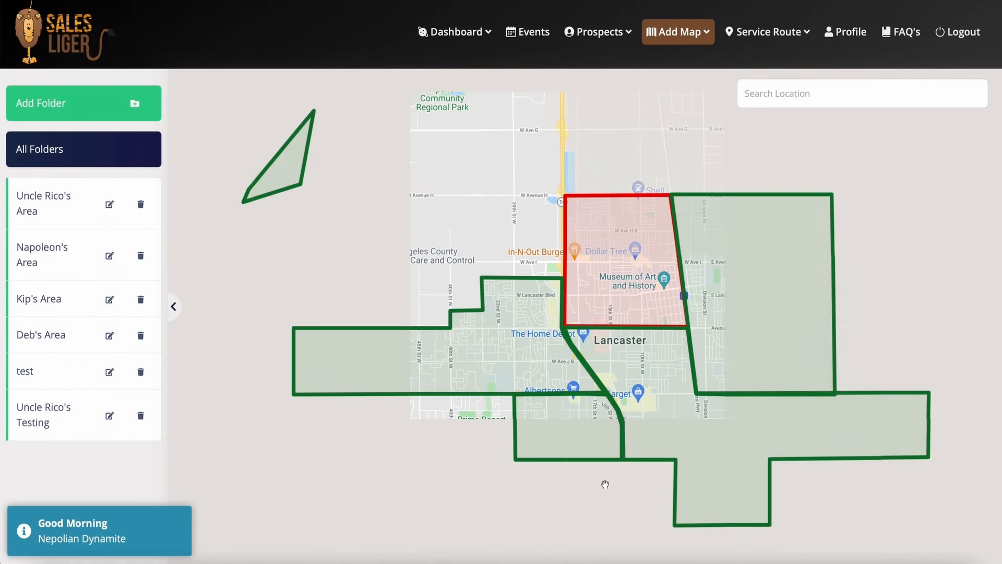
# - View the maps inside Uncle Rico's Area and return to the overview of all folders
pyautogui.click(618, 230)
pyautogui.moveTo(619, 230); pyautogui.dragTo(521, 179)
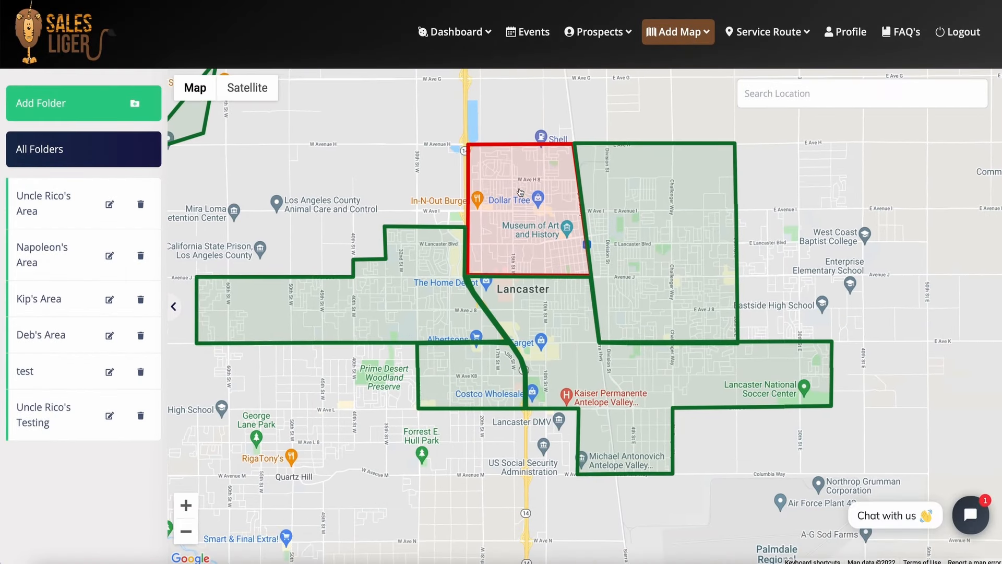
pyautogui.click(514, 226)
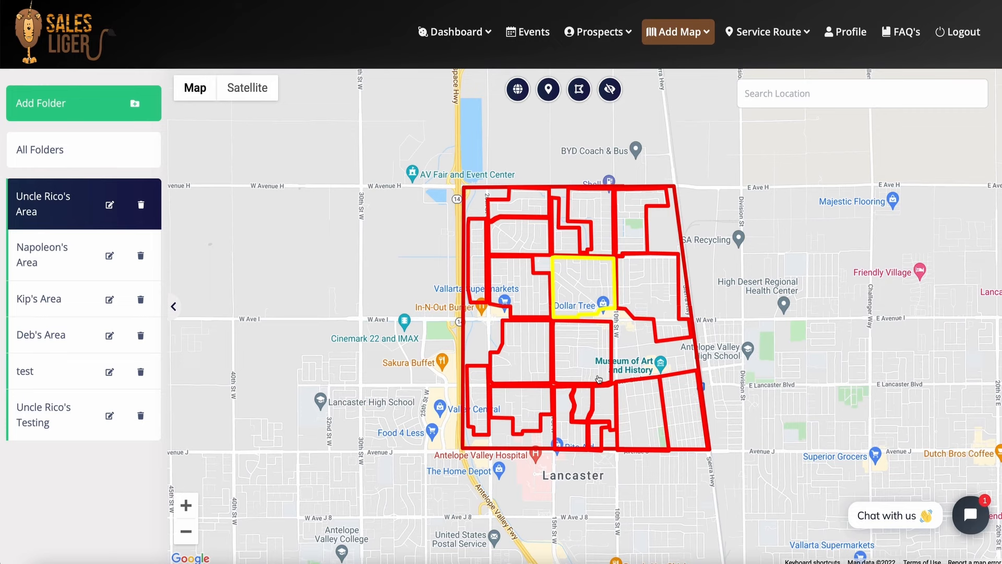
pyautogui.click(121, 146)
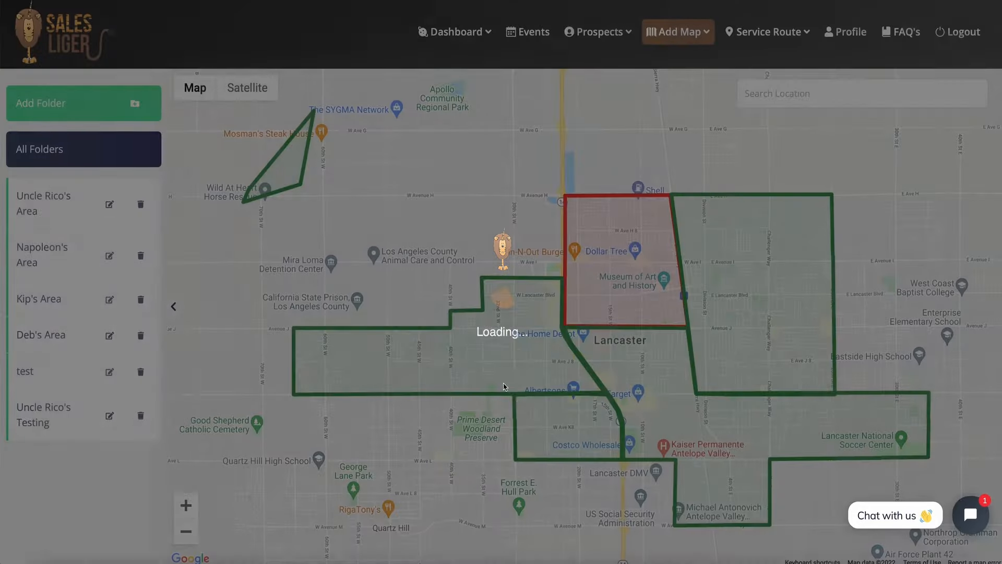
# - In the Uncle Rico's Testing folder, draw a closed map along 27th St W, W Ave K8, 25th St W and W Ave K4
pyautogui.click(553, 428)
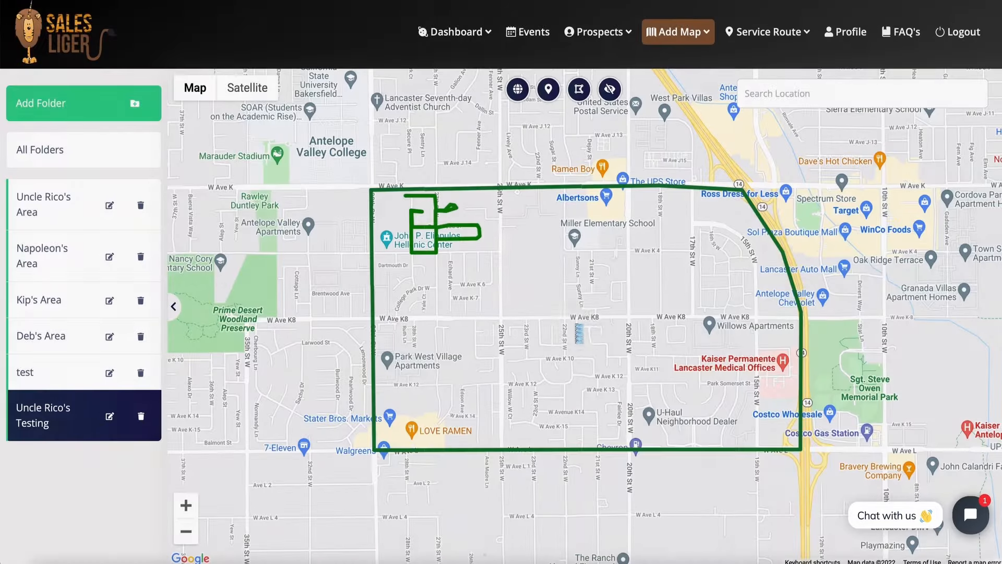
pyautogui.moveTo(578, 333); pyautogui.dragTo(597, 369)
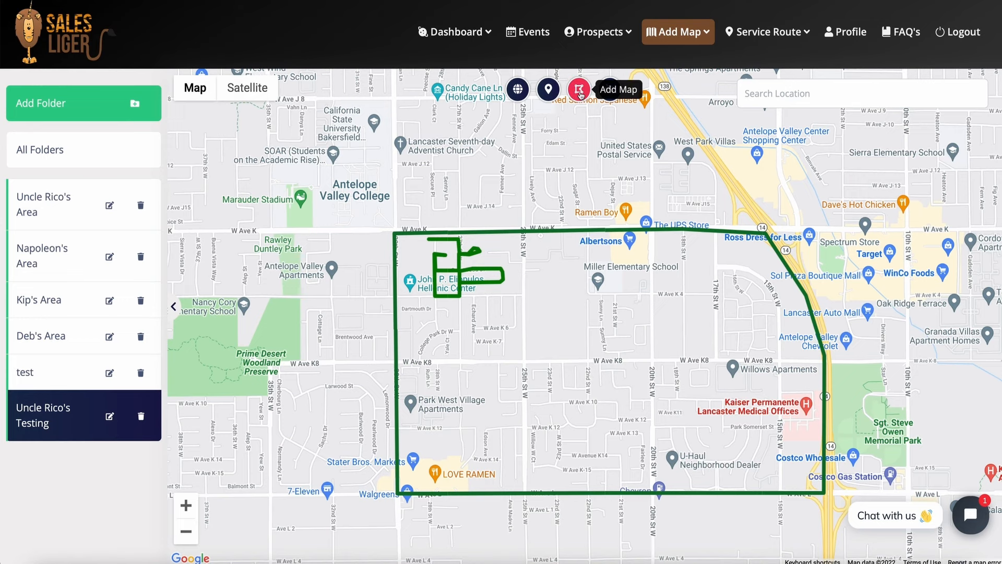
pyautogui.click(580, 94)
pyautogui.moveTo(511, 358); pyautogui.dragTo(506, 293)
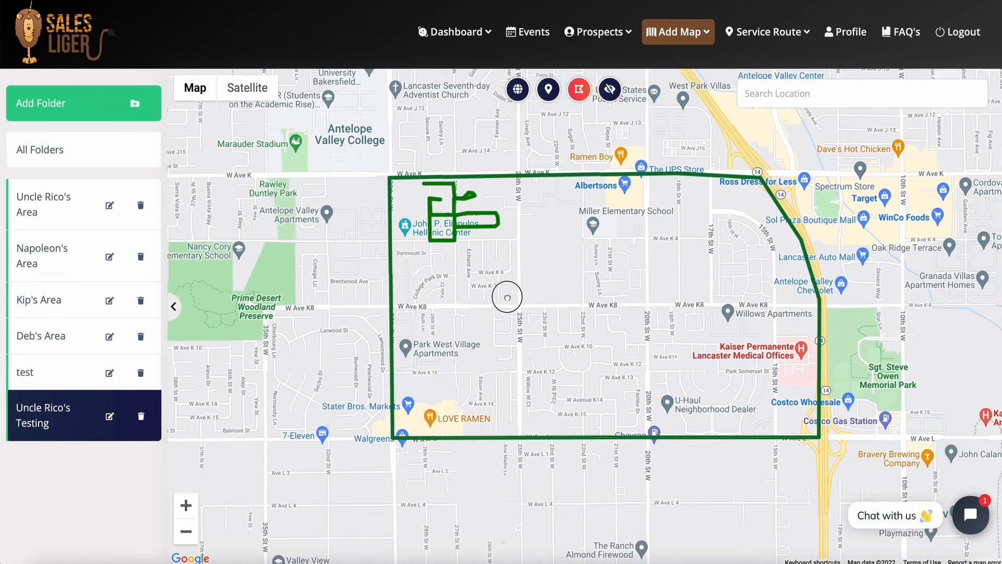
pyautogui.scroll(3, 504, 289)
pyautogui.scroll(-3, 496, 264)
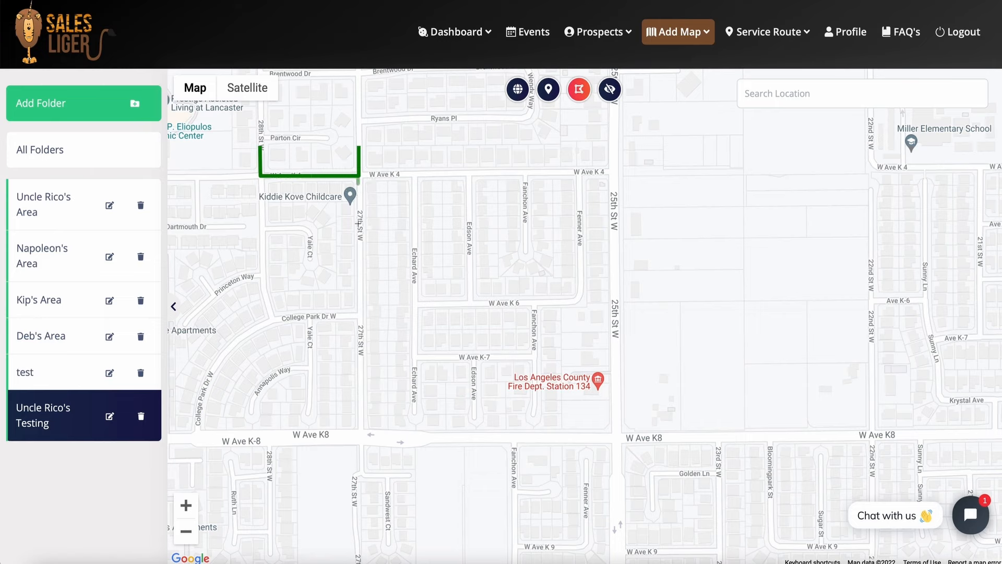
pyautogui.click(361, 434)
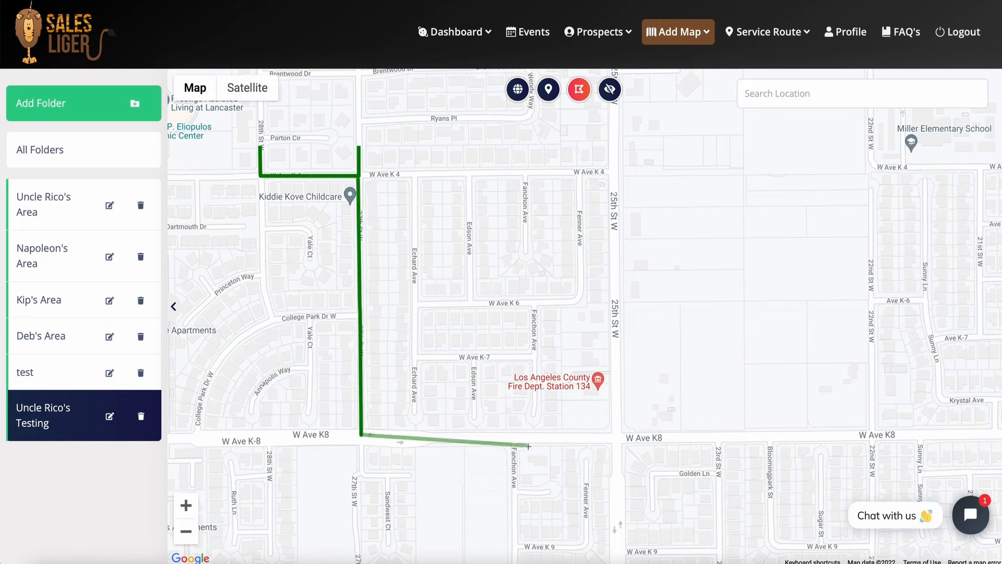
pyautogui.click(618, 436)
pyautogui.click(615, 172)
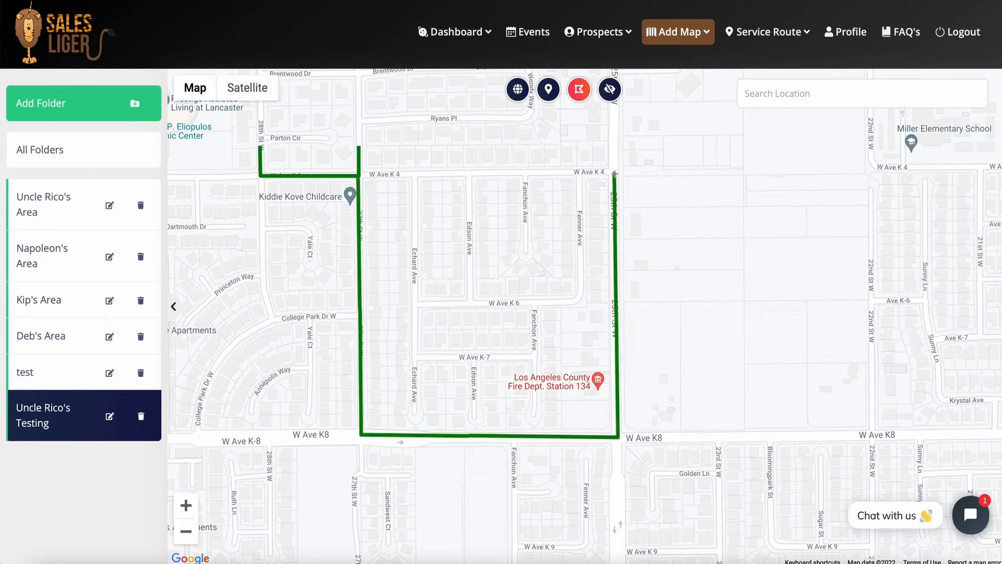
pyautogui.click(359, 179)
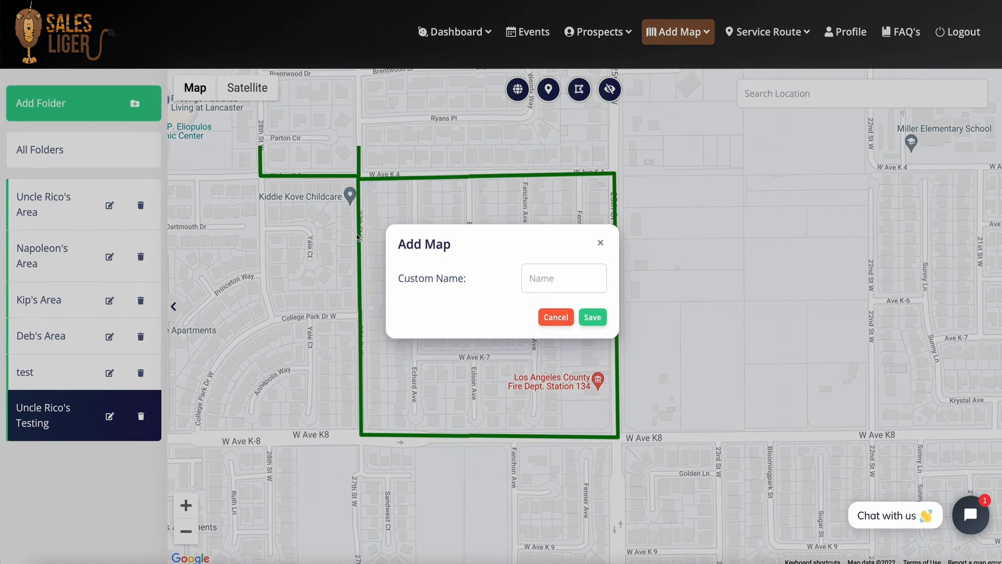
# - Give the new map the custom name UR-2 and save it
pyautogui.click(571, 285)
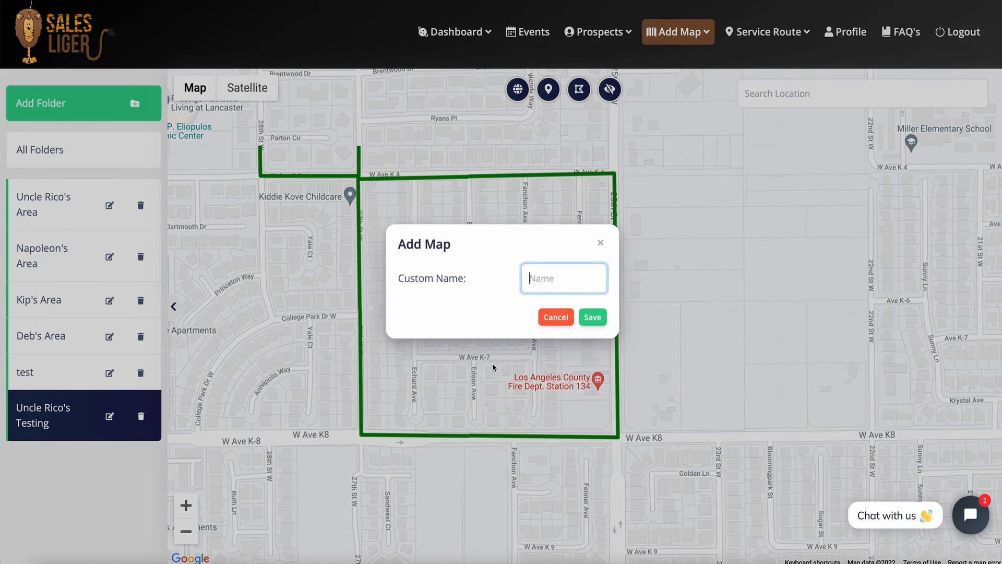
pyautogui.write('UR-2')
pyautogui.click(592, 317)
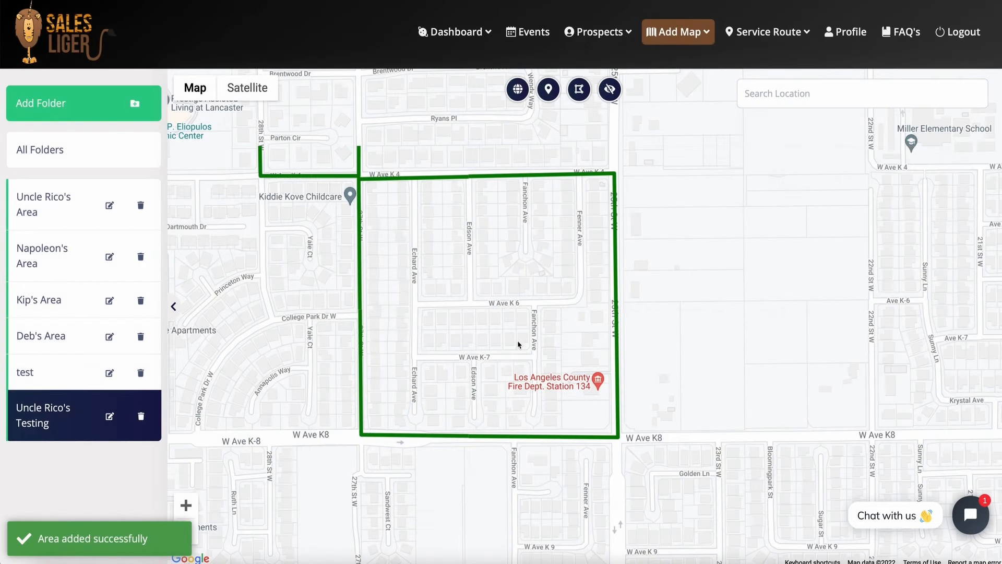
# - Open the K-10 map in Kip's Area for editing and view its street status options
pyautogui.click(47, 336)
pyautogui.click(55, 300)
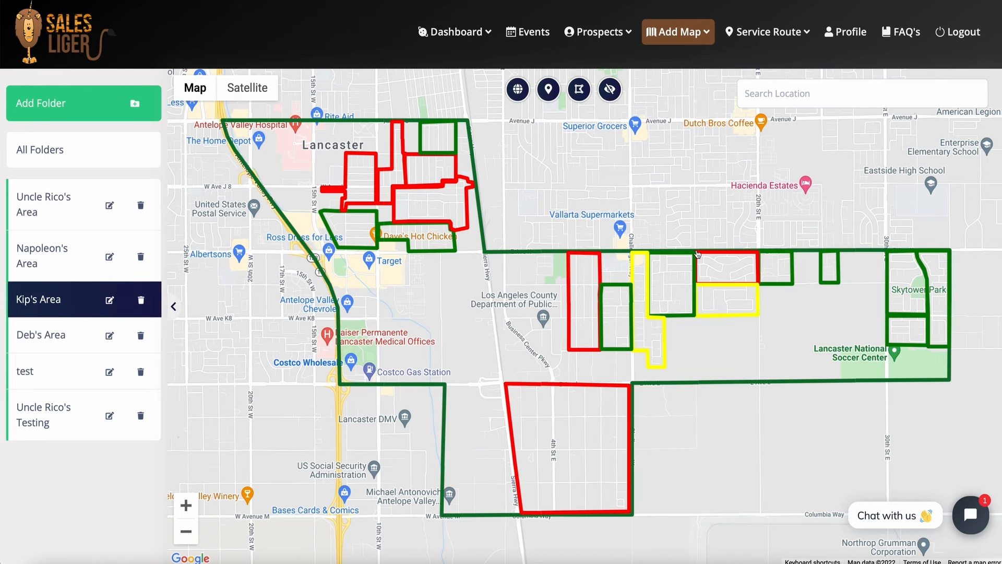
pyautogui.click(600, 262)
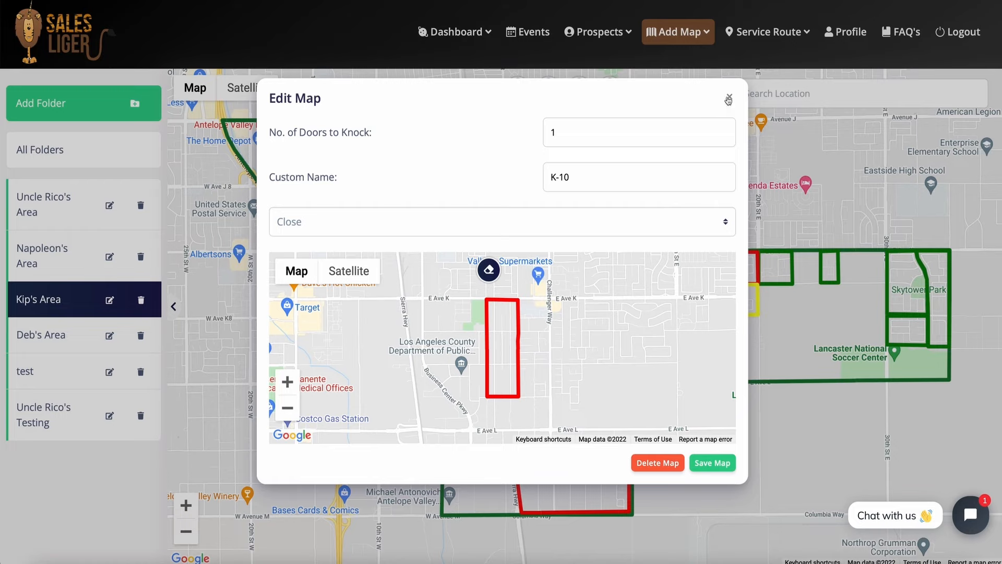
pyautogui.click(315, 225)
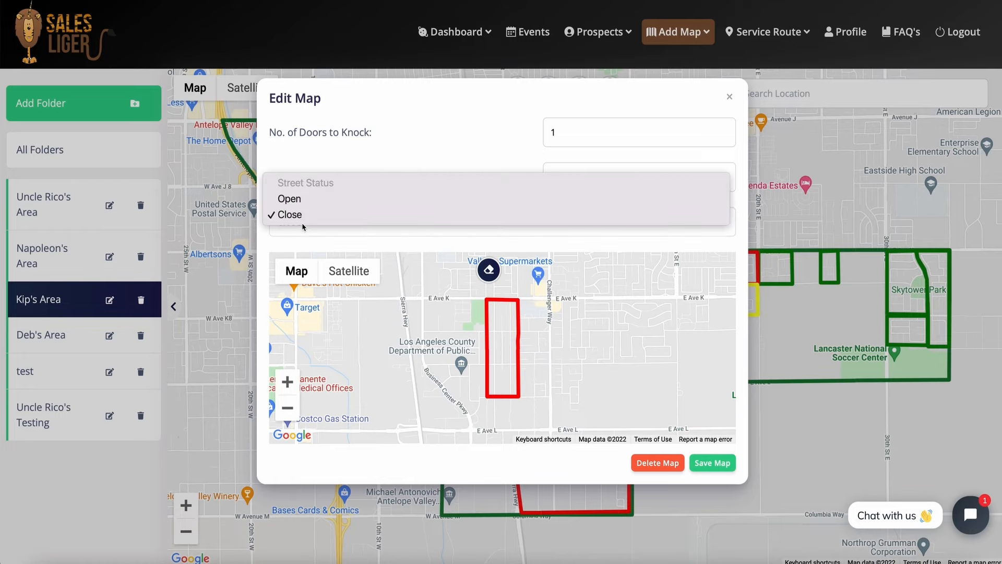
pyautogui.click(337, 243)
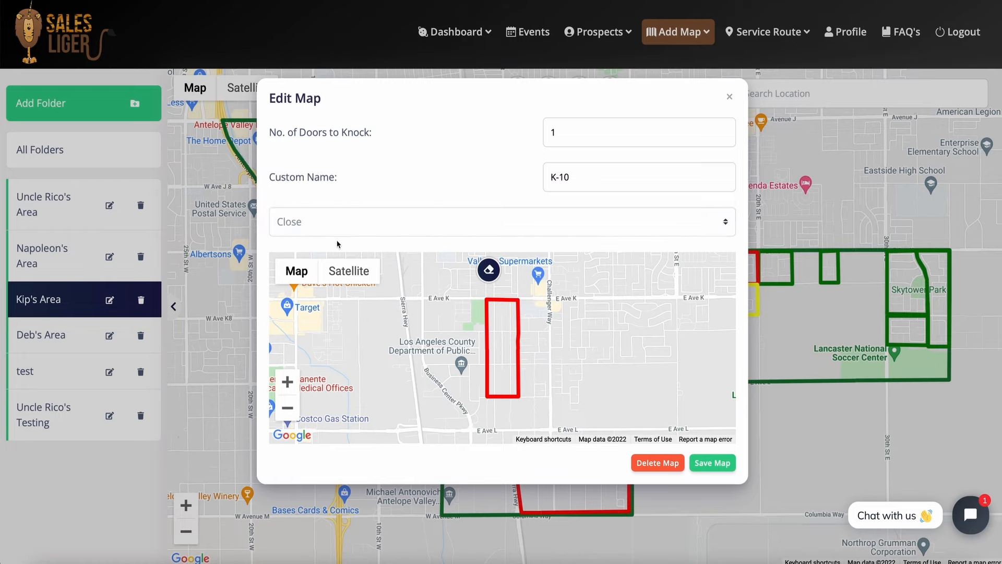
# - Erase K-10's outline, redraw it as a square block west of Challenger Way between E Ave K and E Ave K8, and save the map
pyautogui.click(489, 271)
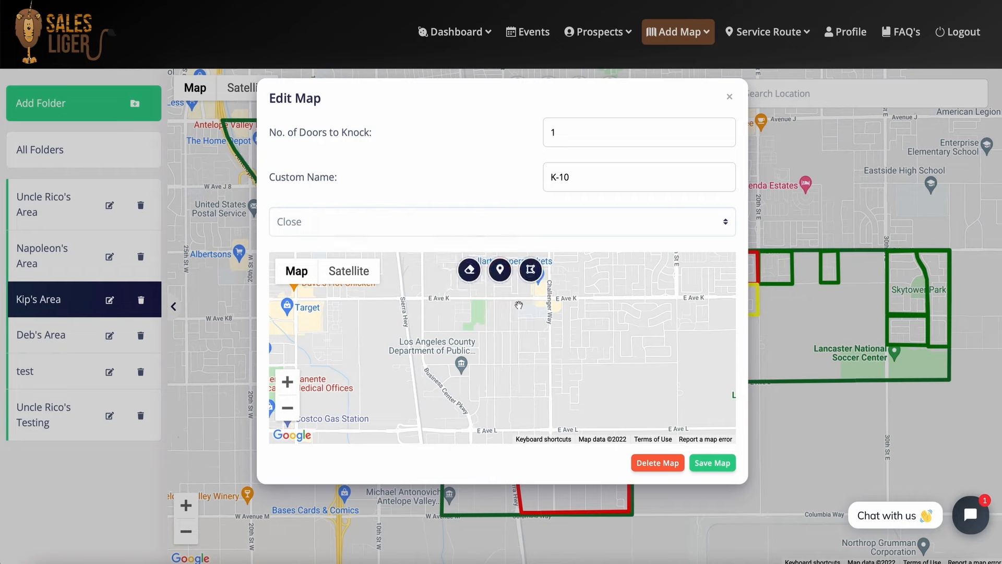
pyautogui.click(530, 269)
pyautogui.click(547, 298)
pyautogui.click(485, 298)
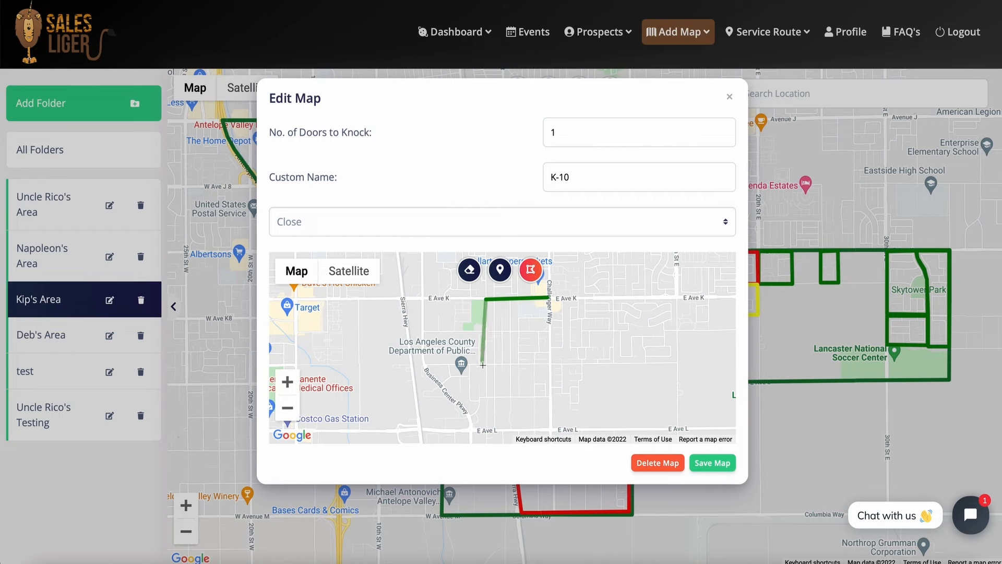
pyautogui.click(485, 364)
pyautogui.click(549, 363)
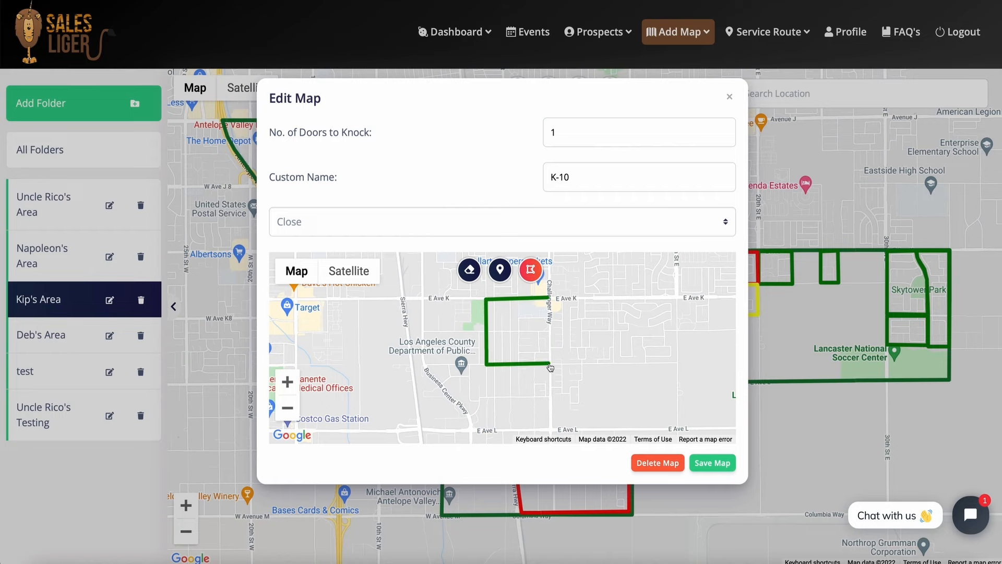
pyautogui.click(548, 299)
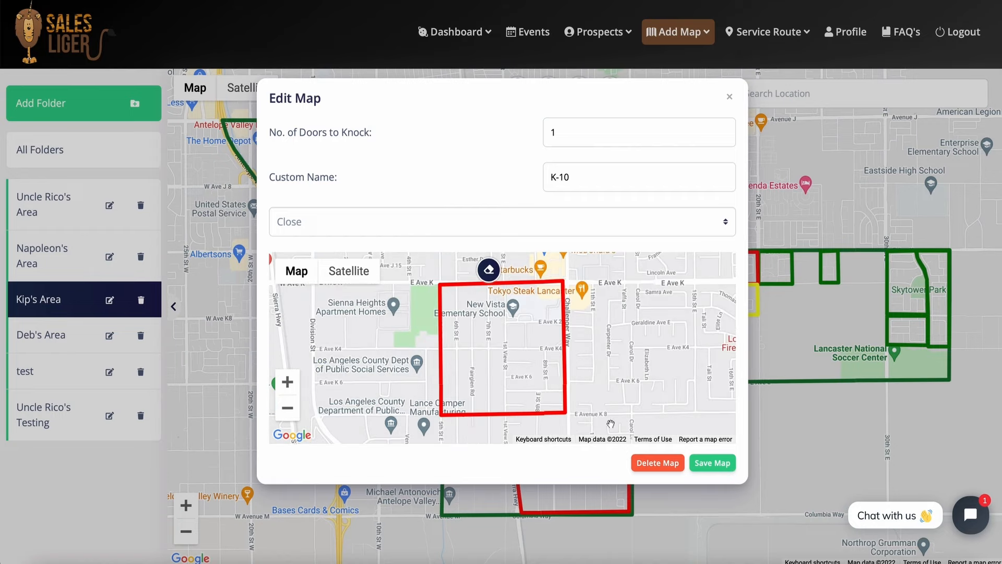
pyautogui.click(713, 463)
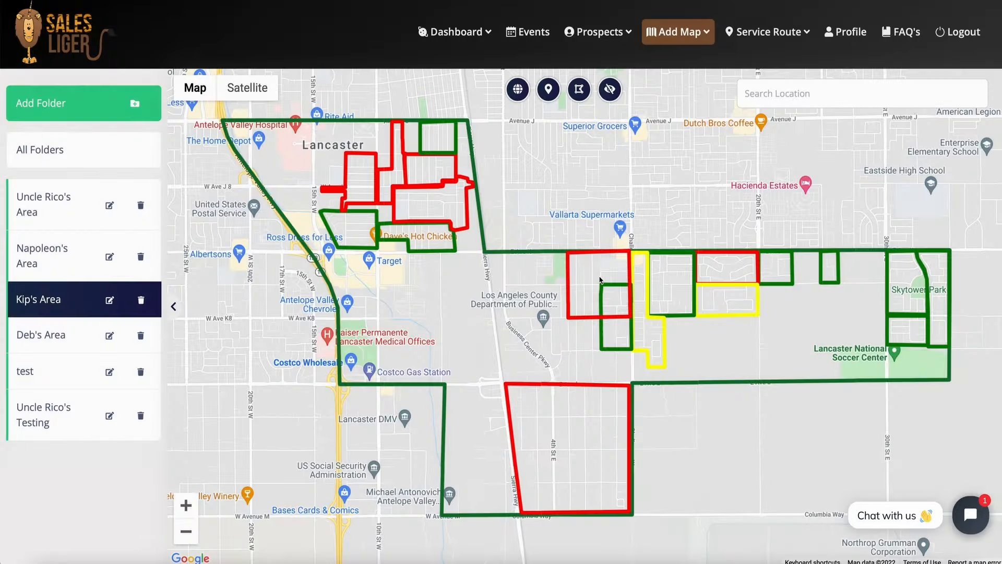
# - Redraw K-10 as an L-shaped area bounded by E Ave K, 7th St E, E Ave K8, E Ave K4 and Challenger Way, and save it
pyautogui.click(569, 272)
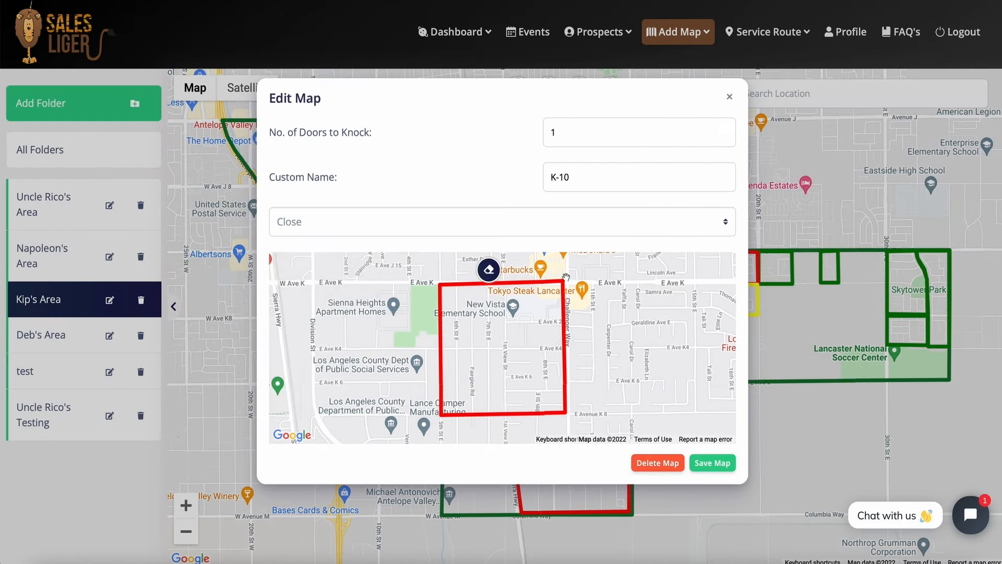
pyautogui.click(489, 272)
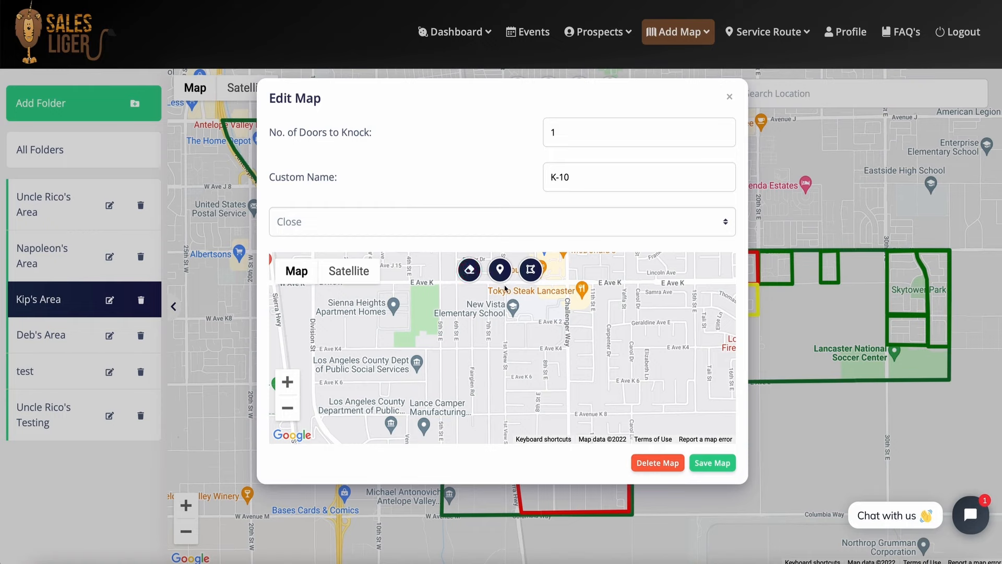
pyautogui.click(531, 270)
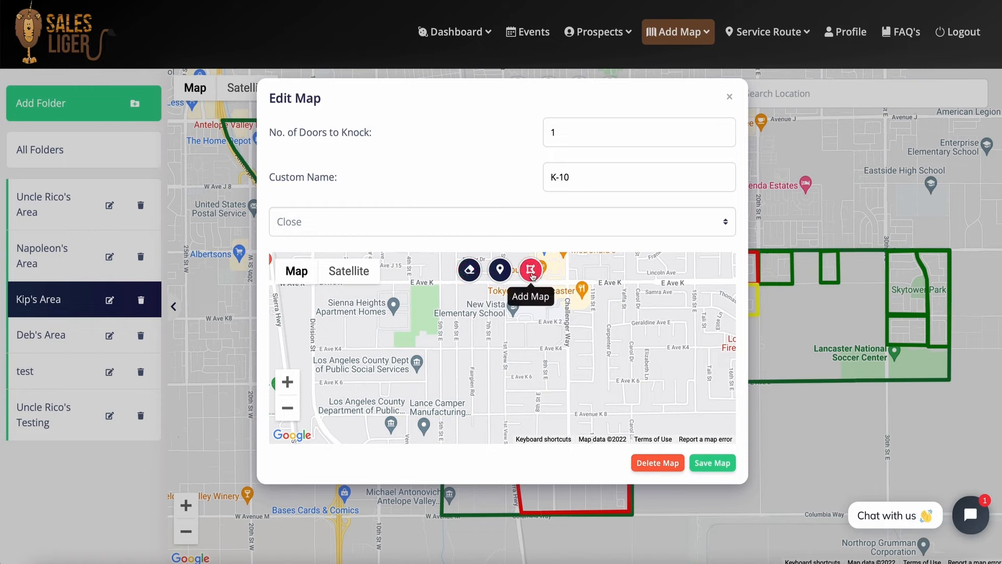
pyautogui.click(490, 290)
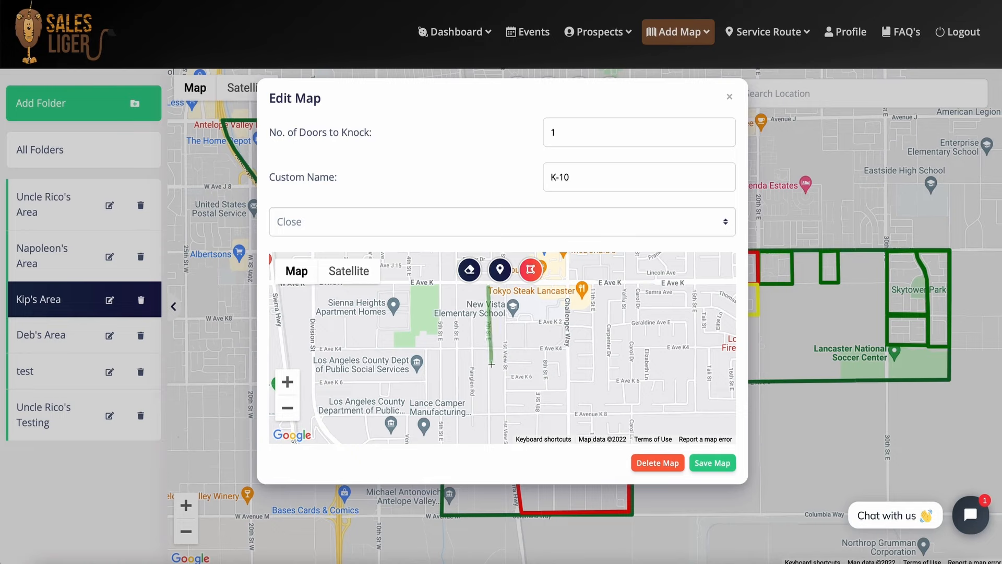
pyautogui.click(487, 413)
pyautogui.click(526, 414)
pyautogui.click(525, 348)
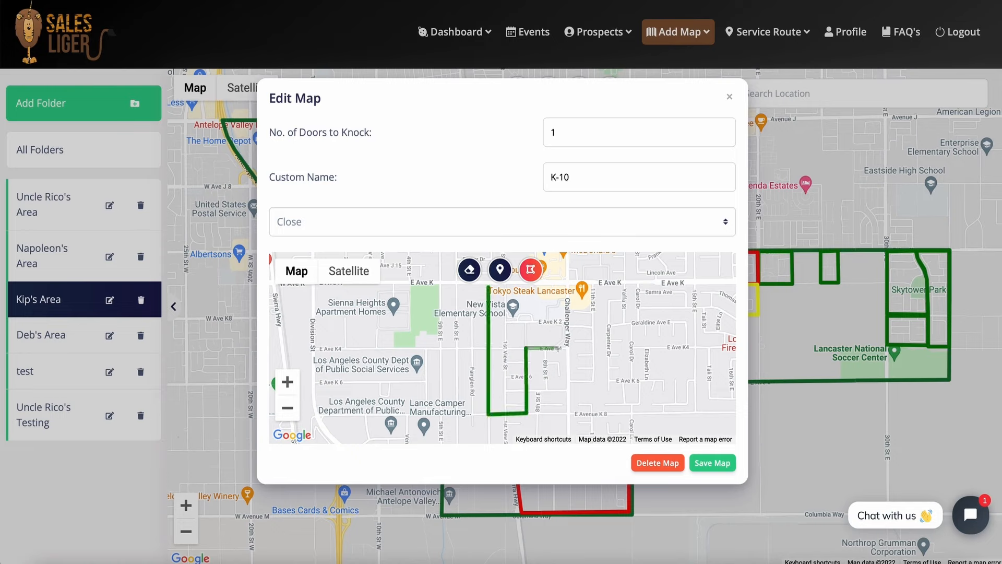
pyautogui.click(568, 348)
pyautogui.click(567, 282)
pyautogui.click(489, 286)
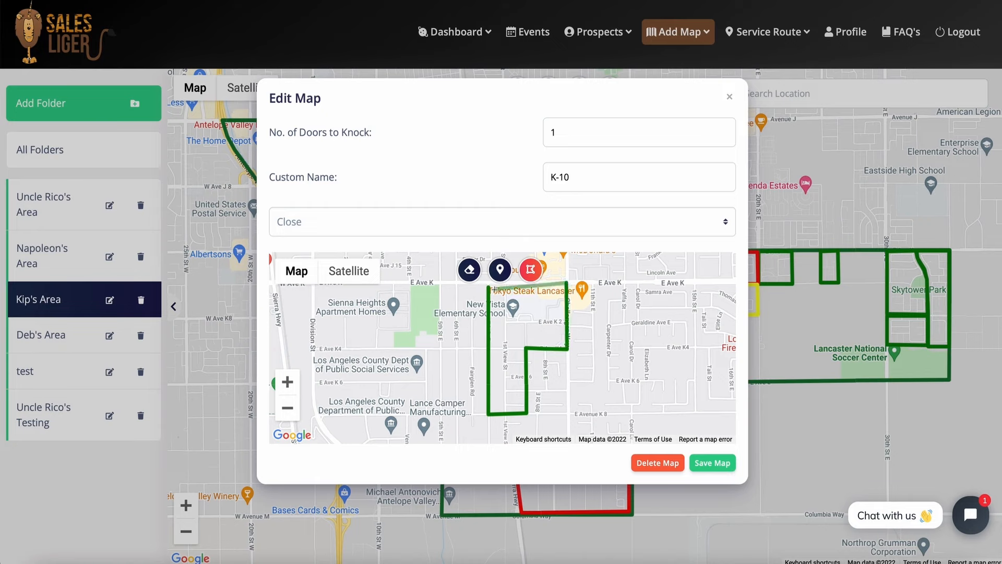
pyautogui.click(712, 463)
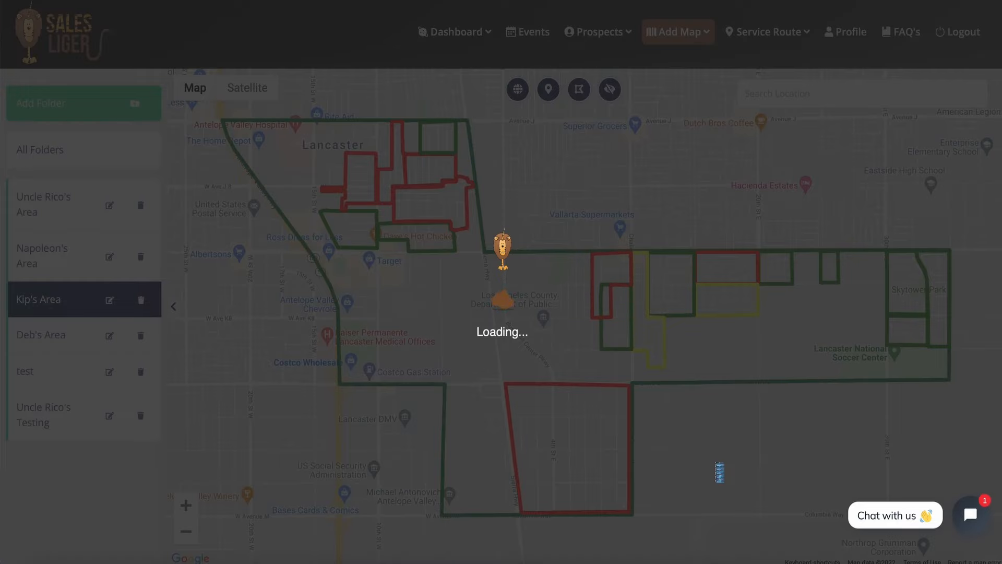